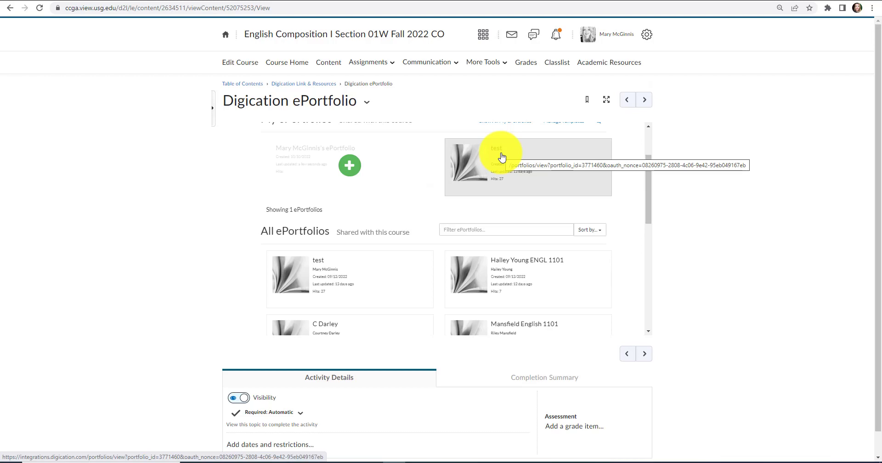
Open the test ePortfolio shared with the course and go to its Project 3 Webtext page.
{"action": "left_click", "coordinate": [502, 157]}
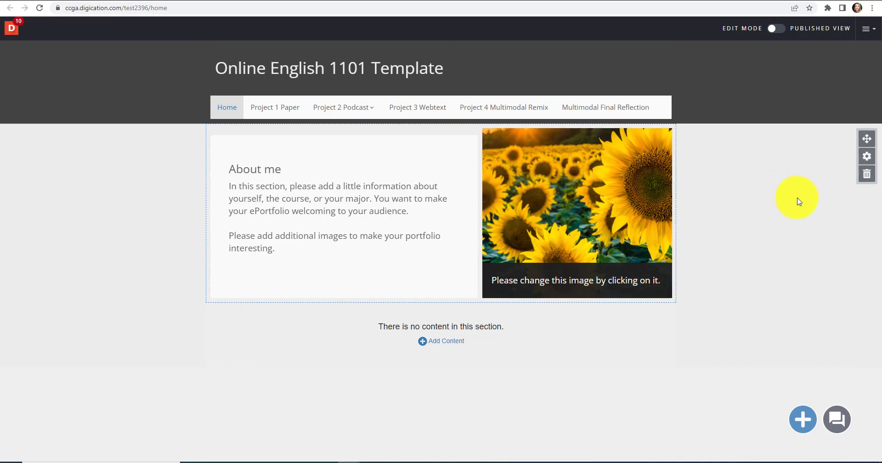
{"action": "left_click", "coordinate": [421, 119]}
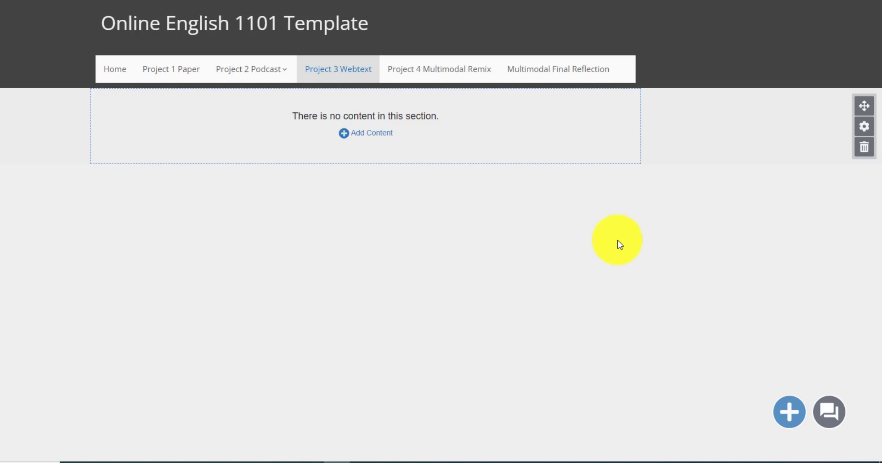
Add a rich text box to the empty section and widen it to the section's full width.
{"action": "left_click", "coordinate": [371, 144]}
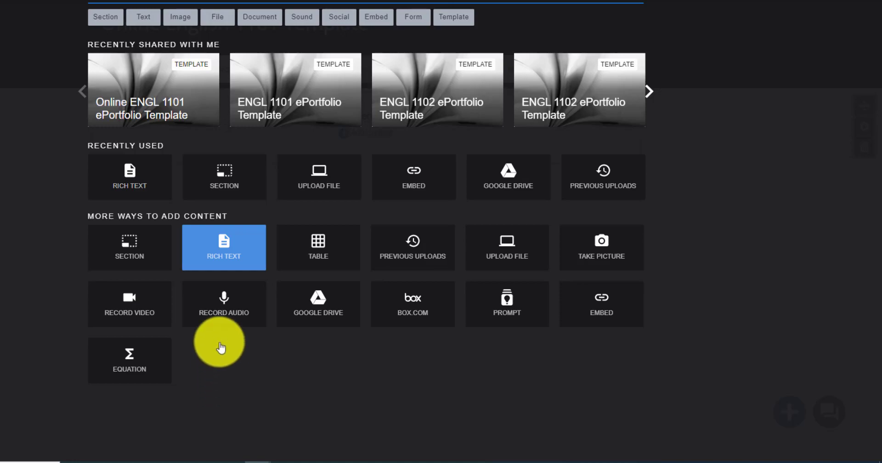
{"action": "left_click", "coordinate": [216, 247]}
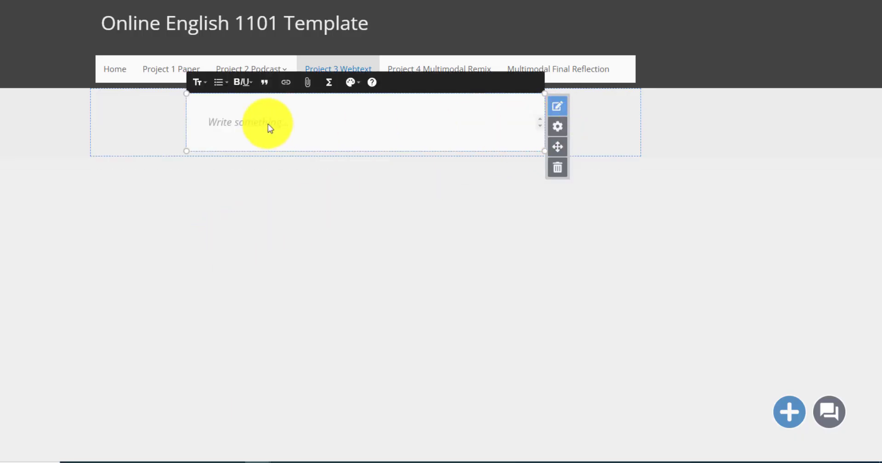
{"action": "left_click_drag", "start_coordinate": [183, 122], "coordinate": [100, 123]}
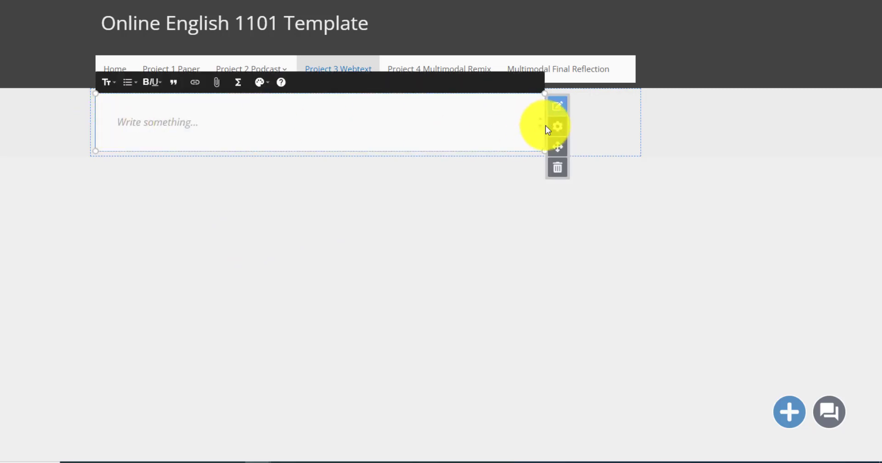
{"action": "left_click_drag", "start_coordinate": [545, 127], "coordinate": [639, 136]}
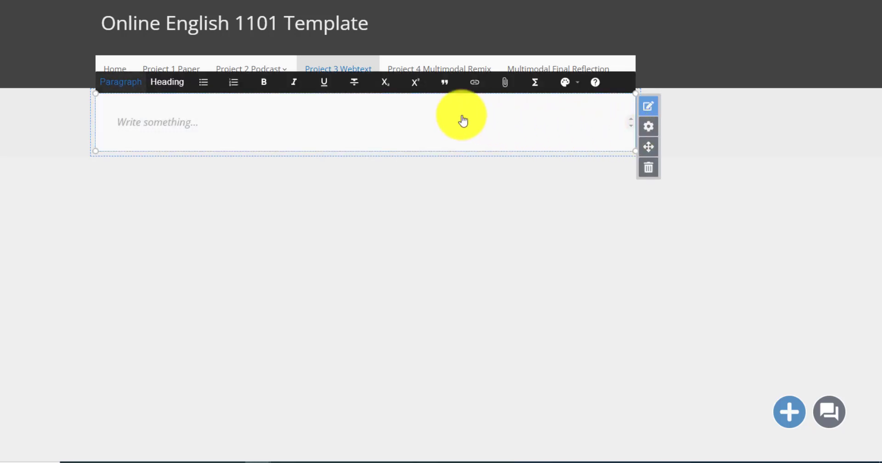
Enter "Webtext Title" as a heading in the text box and make it bold.
{"action": "left_click", "coordinate": [168, 90]}
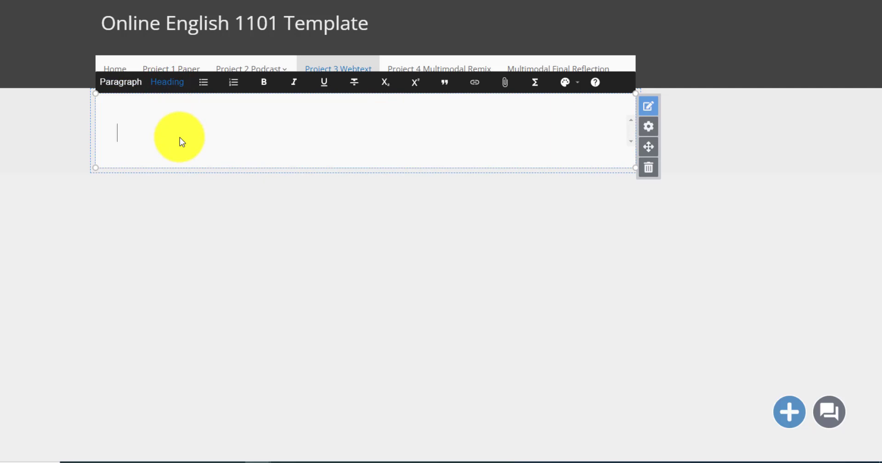
{"action": "type", "text": "Webtext Title"}
{"action": "left_click_drag", "start_coordinate": [216, 136], "coordinate": [115, 138]}
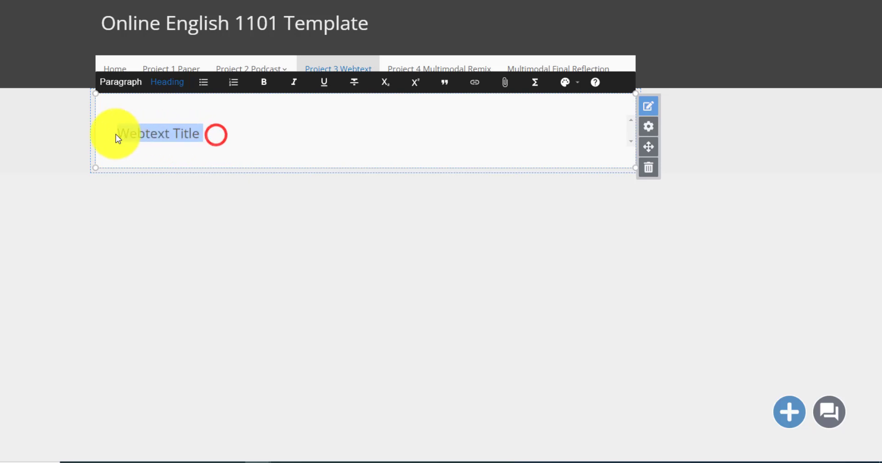
{"action": "left_click", "coordinate": [265, 83]}
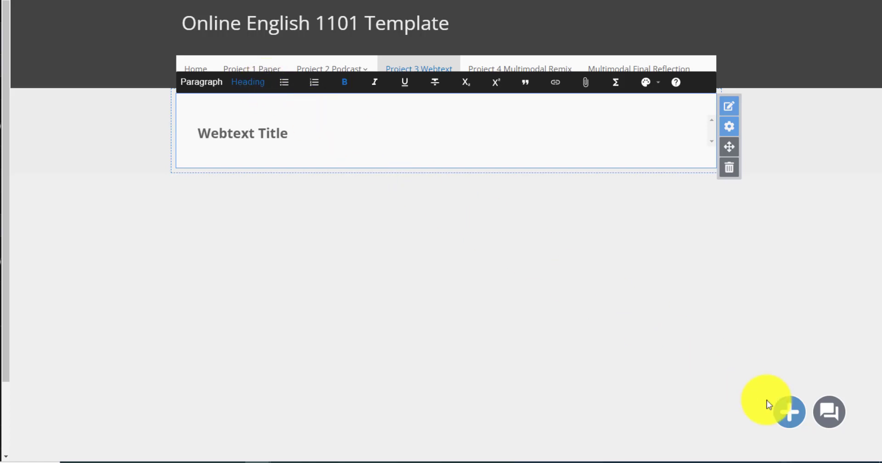
Add a new section below the title and insert a rich text box stretched to the section's full width.
{"action": "left_click", "coordinate": [797, 424]}
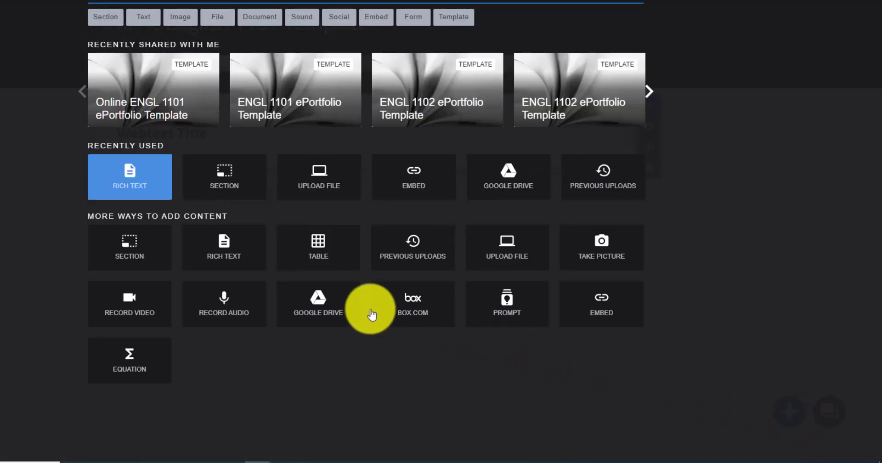
{"action": "left_click", "coordinate": [116, 249]}
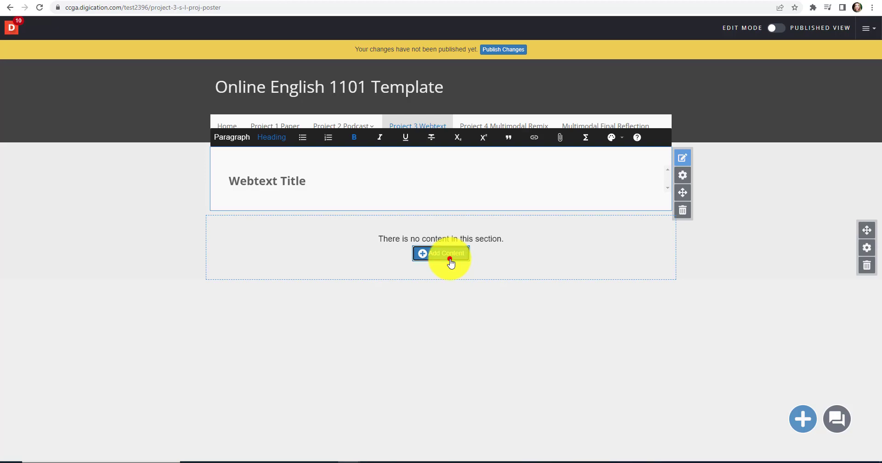
{"action": "left_click", "coordinate": [450, 261]}
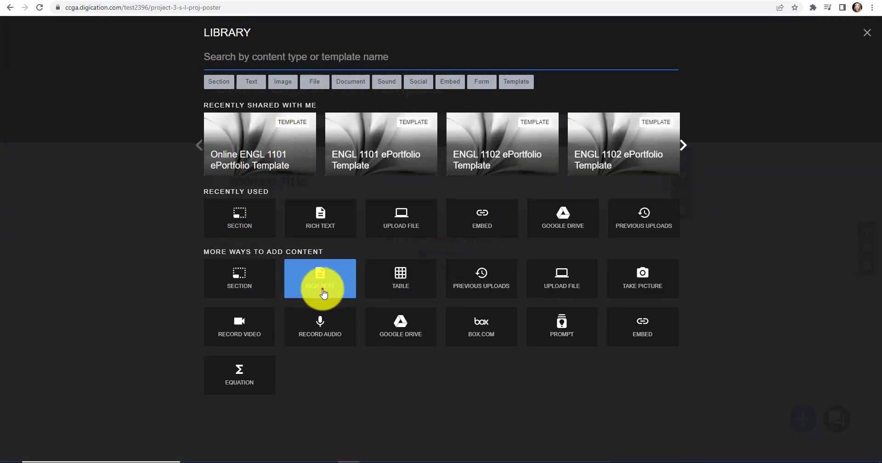
{"action": "left_click", "coordinate": [323, 292]}
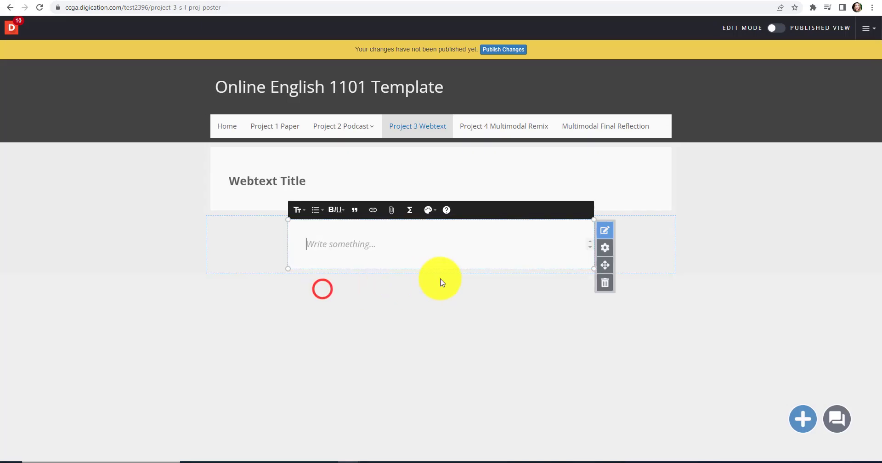
{"action": "left_click", "coordinate": [611, 271]}
{"action": "left_click_drag", "start_coordinate": [611, 271], "coordinate": [417, 251]}
{"action": "left_click_drag", "start_coordinate": [517, 252], "coordinate": [675, 255]}
{"action": "left_click", "coordinate": [436, 254]}
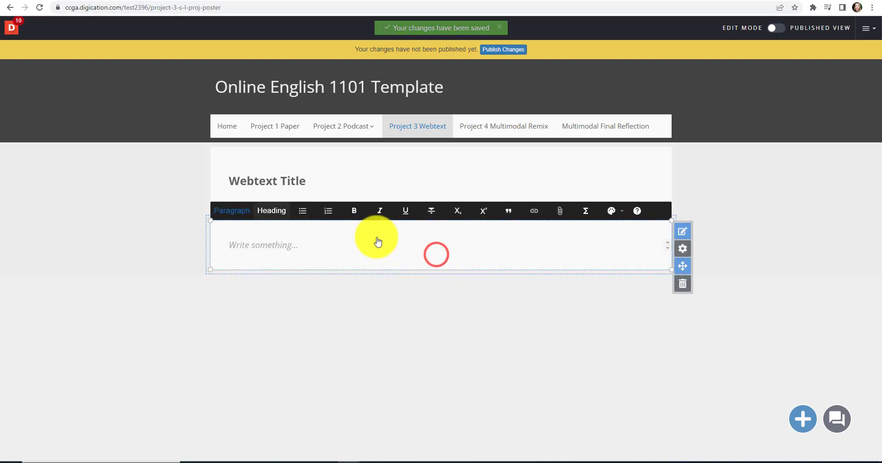
Enter the heading "Introduction" in the new text box with a Lorem ipsum paragraph in paragraph style beneath it.
{"action": "left_click", "coordinate": [274, 210]}
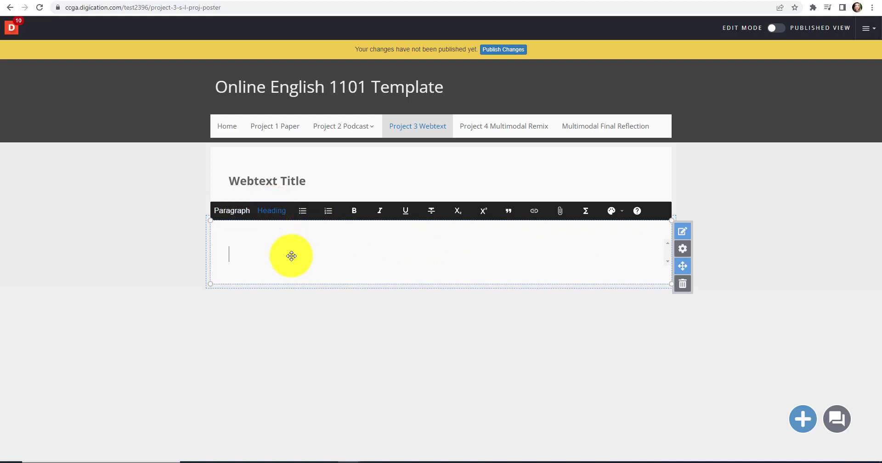
{"action": "type", "text": "Introduction"}
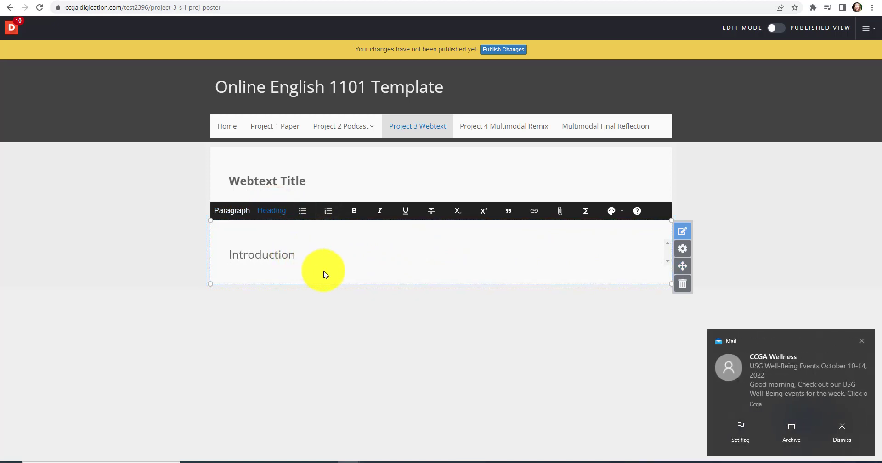
{"action": "left_click", "coordinate": [325, 248]}
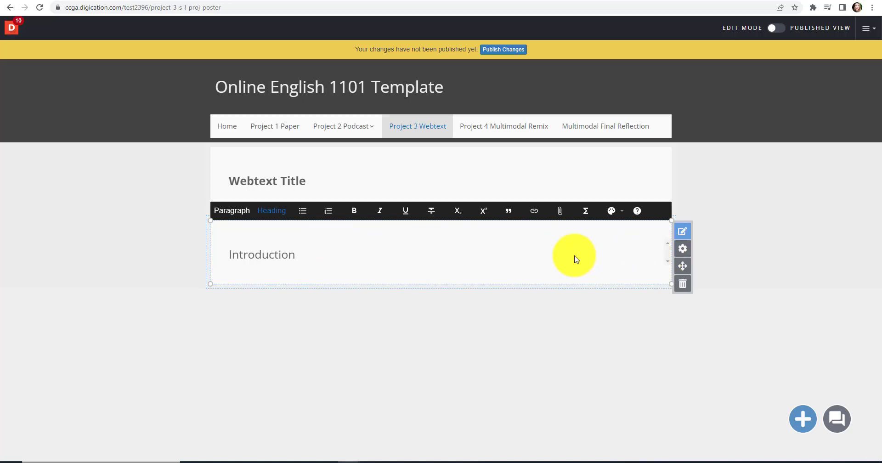
{"action": "left_click", "coordinate": [312, 260]}
{"action": "key", "text": "Return"}
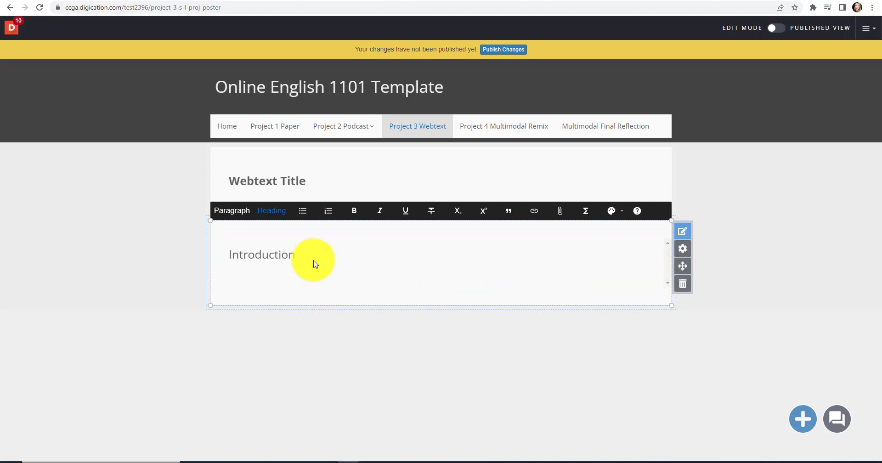
{"action": "left_click", "coordinate": [237, 211]}
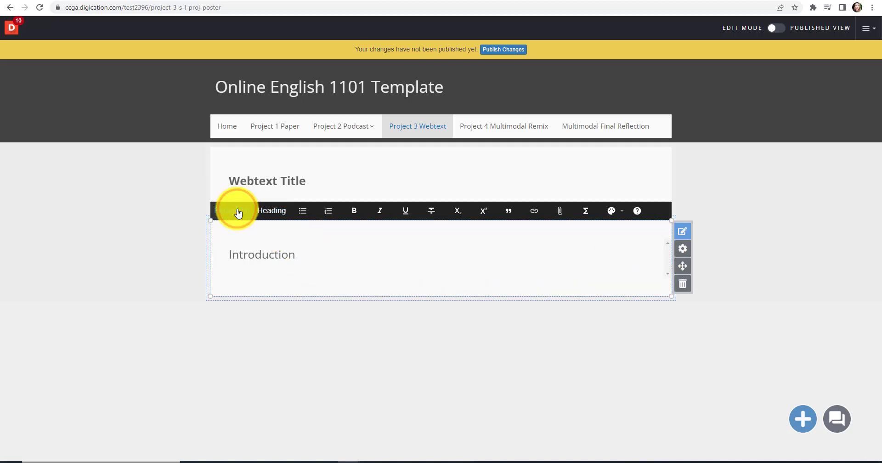
{"action": "type", "text": "Lorem ipsum dolor sit amet, consectetur adipiscing elit, sed do eiusmod tempor incididunt ut labore et dolore magna aliqua. Ut enim ad minim veniam, quis nostrud exercitation ullamco laboris nisi ut aliquip ex ea commodo consequat. Duis aute irure dolor in reprehenderit in voluptate velit esse cillum dolore eu fugiat nulla pariatur. Excepteur sint occaecat cupidatat non proident, sunt in culpa qui officia deserunt mollit anim id est laborum."}
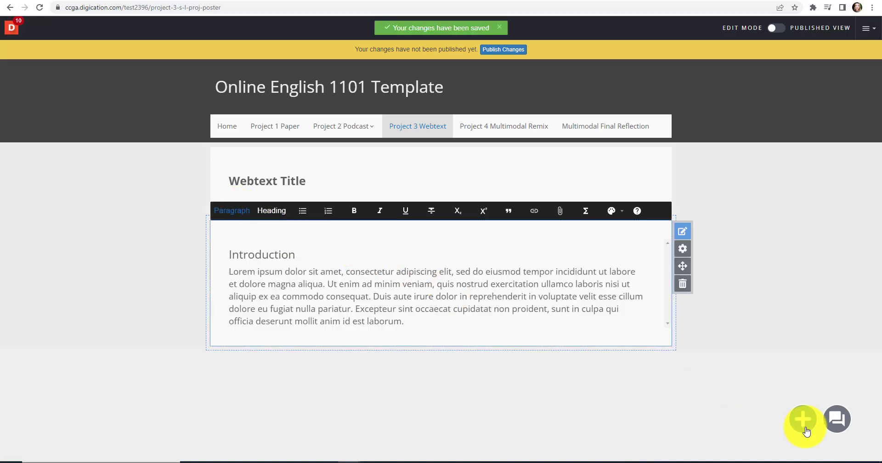
Add another section below the introduction and upload the image Trim.PNG into it.
{"action": "left_click", "coordinate": [804, 425]}
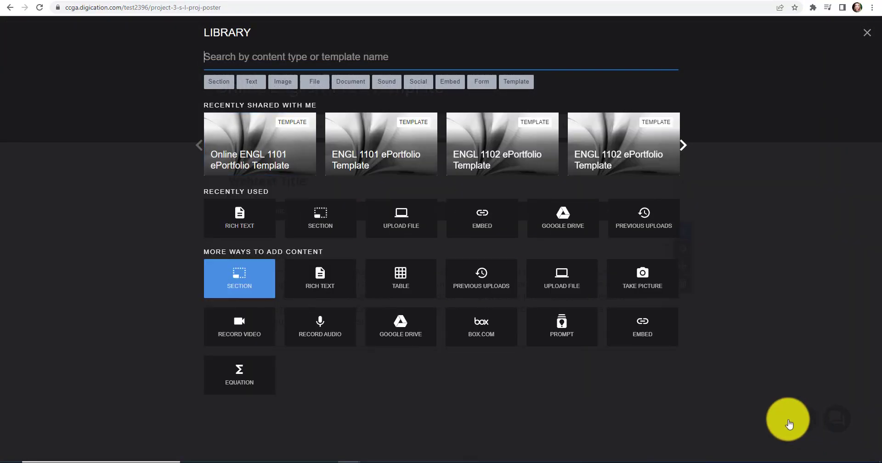
{"action": "left_click", "coordinate": [321, 219]}
{"action": "scroll", "coordinate": [445, 380], "scroll_direction": "down", "scroll_amount": 1}
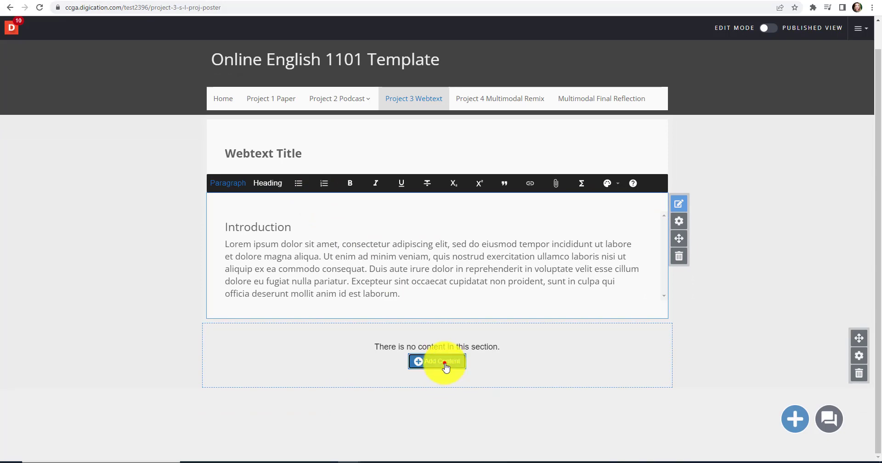
{"action": "left_click", "coordinate": [445, 366]}
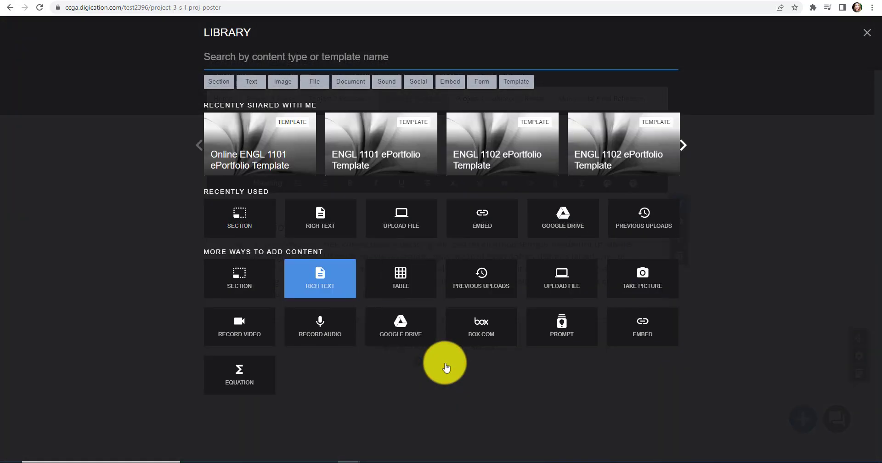
{"action": "left_click", "coordinate": [548, 288]}
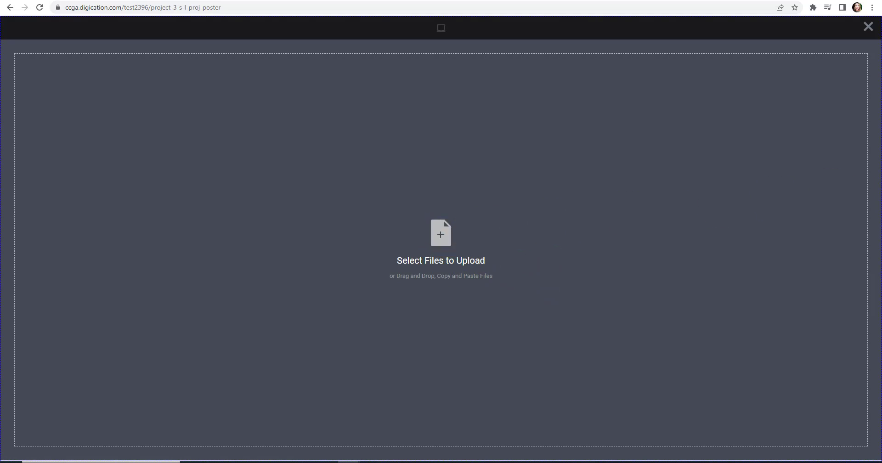
{"action": "left_click_drag", "start_coordinate": [881, 325], "coordinate": [460, 306]}
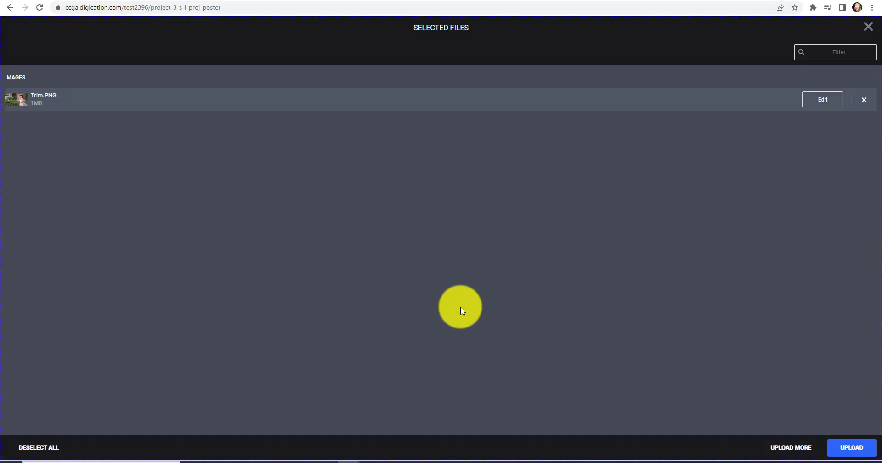
{"action": "left_click", "coordinate": [841, 450]}
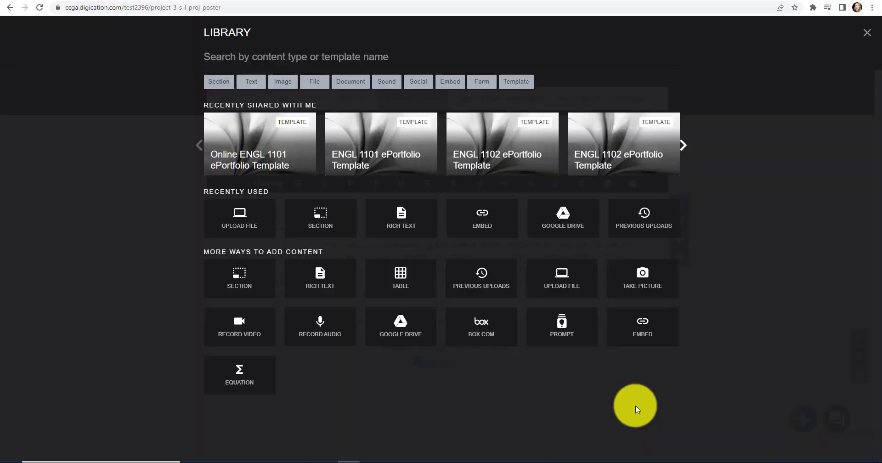
{"action": "scroll", "coordinate": [638, 409], "scroll_direction": "down", "scroll_amount": 2}
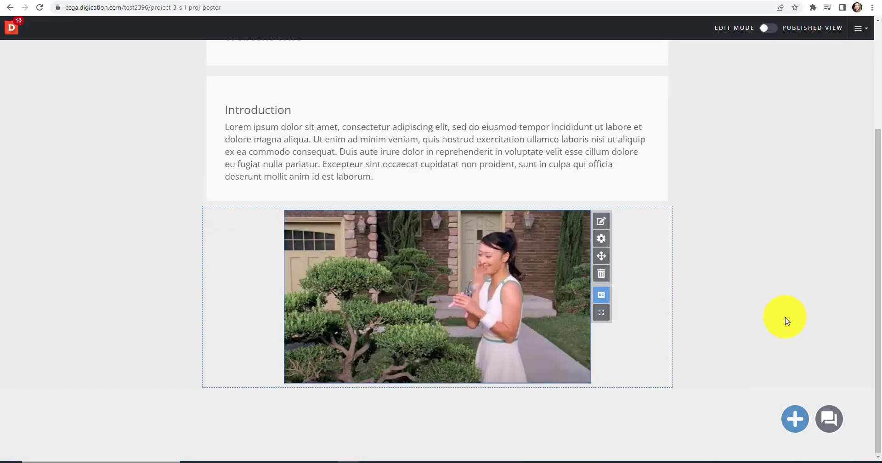
Move the image to the right edge of its section, shrink it to about half the section's width and auto-resize it.
{"action": "left_click", "coordinate": [601, 256]}
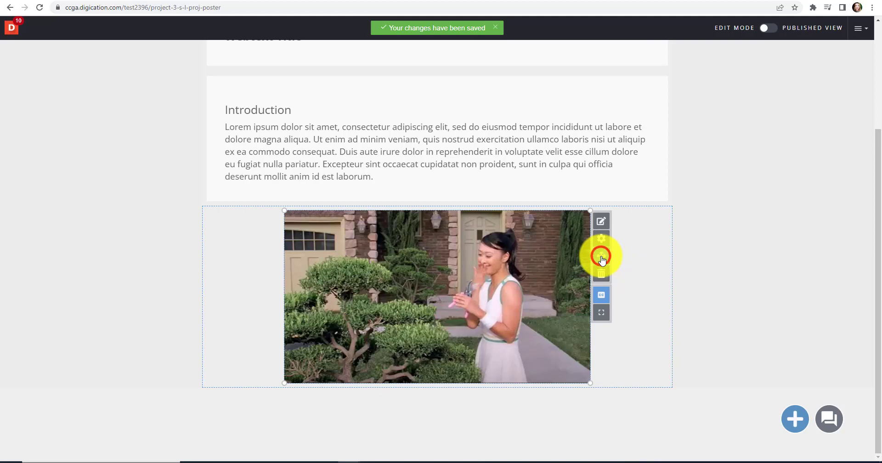
{"action": "left_click_drag", "start_coordinate": [467, 286], "coordinate": [542, 287]}
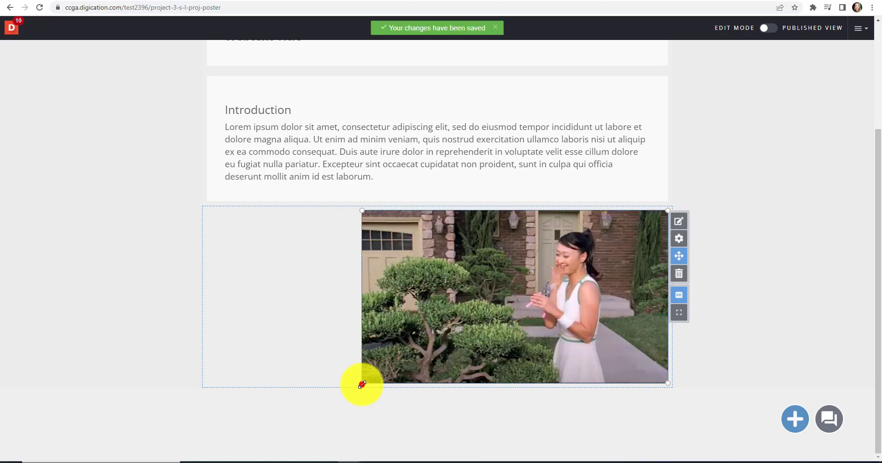
{"action": "left_click_drag", "start_coordinate": [361, 384], "coordinate": [441, 353]}
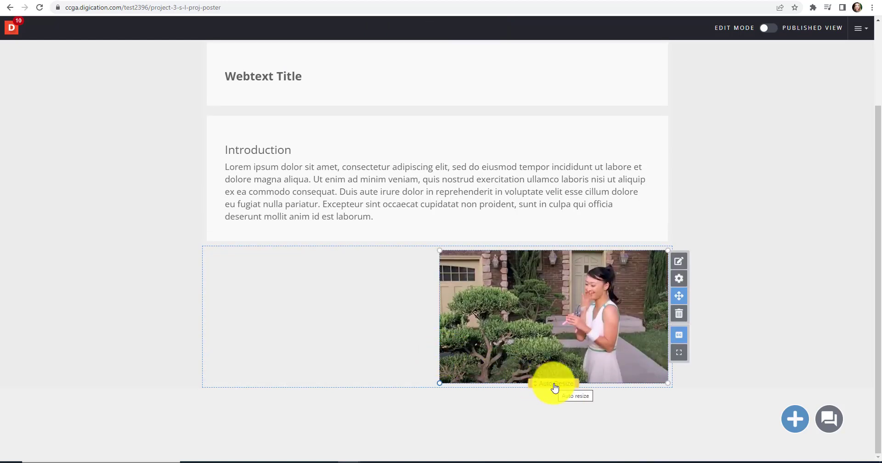
{"action": "left_click", "coordinate": [555, 387]}
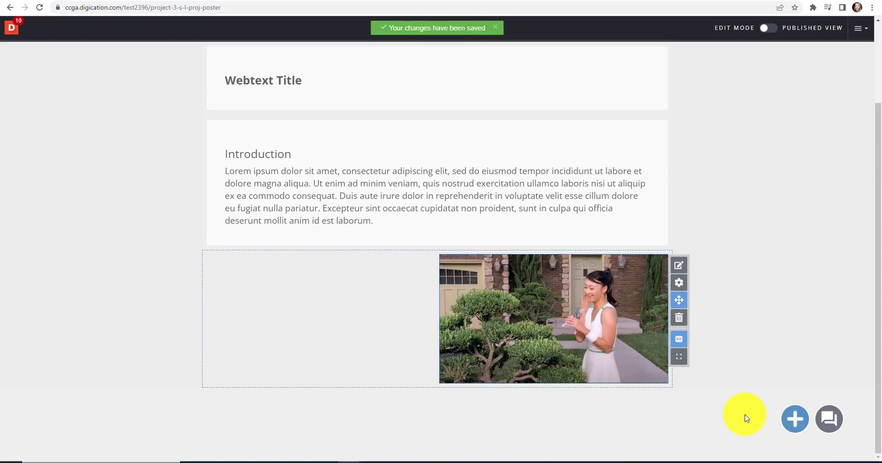
Add a rich text box to the image's section and fit it into the empty left half beside the image.
{"action": "left_click", "coordinate": [798, 423]}
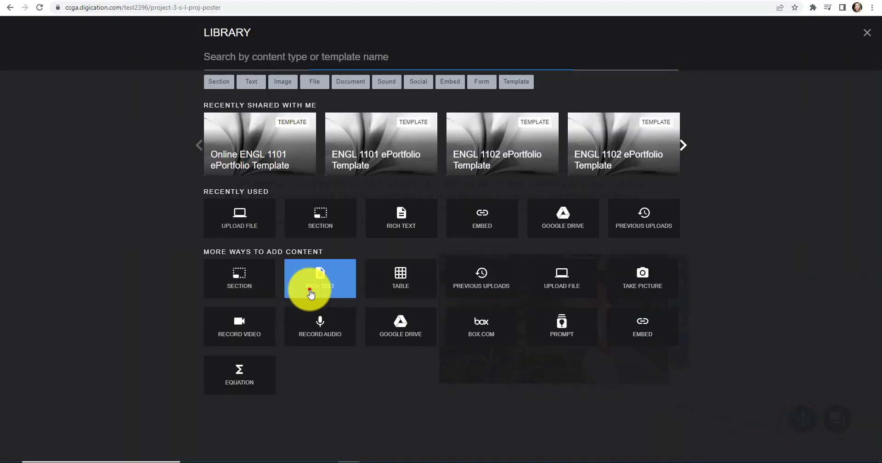
{"action": "left_click", "coordinate": [311, 293]}
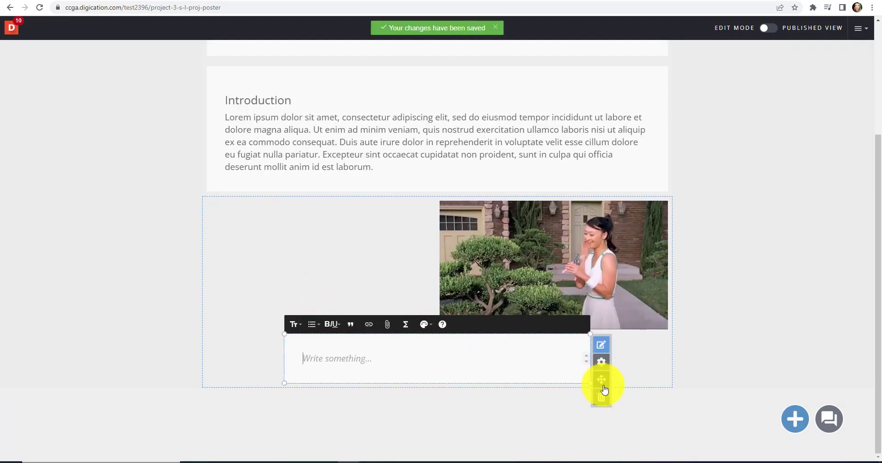
{"action": "left_click_drag", "start_coordinate": [601, 379], "coordinate": [390, 250]}
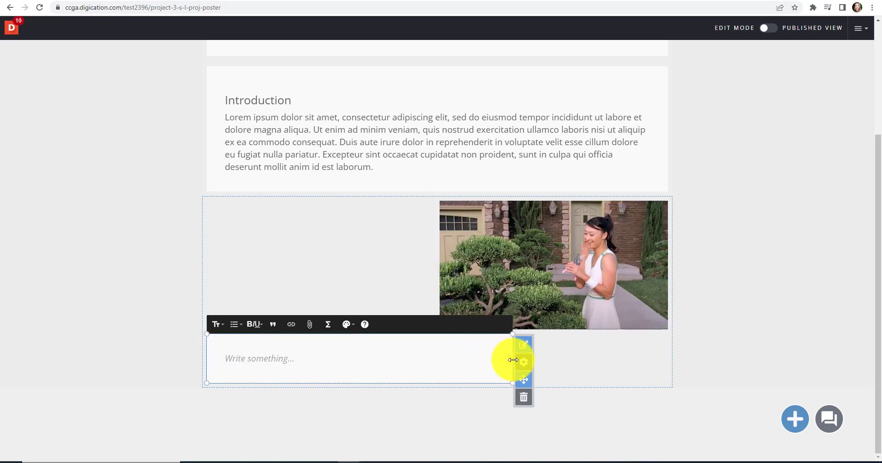
{"action": "left_click_drag", "start_coordinate": [513, 360], "coordinate": [384, 271]}
{"action": "mouse_move", "coordinate": [397, 282]}
{"action": "left_mouse_down"}
{"action": "mouse_move", "coordinate": [384, 299]}
{"action": "mouse_move", "coordinate": [391, 288]}
{"action": "left_mouse_up"}
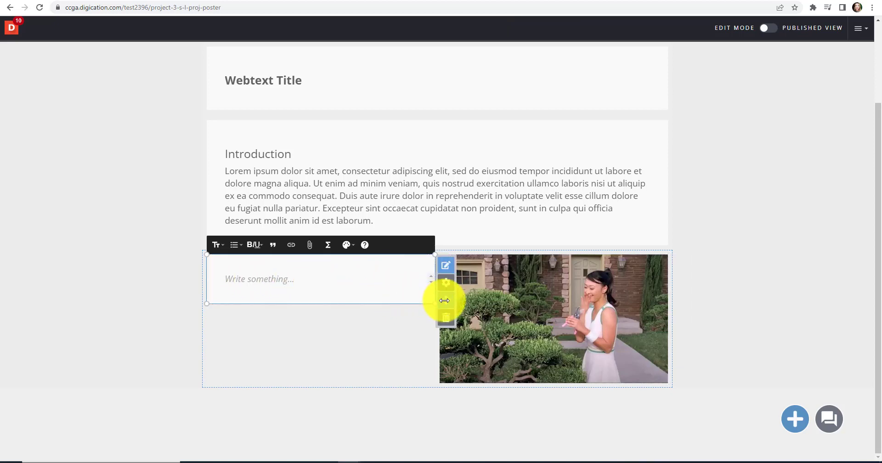
Enter "Main Idea #1" in the text box beside the image and format it as a heading.
{"action": "left_click_drag", "start_coordinate": [445, 302], "coordinate": [444, 303]}
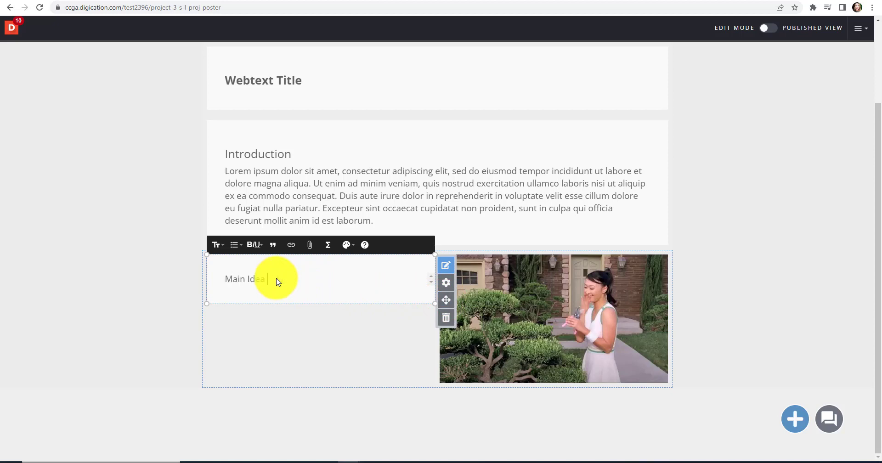
{"action": "type", "text": "1"}
{"action": "left_click_drag", "start_coordinate": [292, 279], "coordinate": [193, 279]}
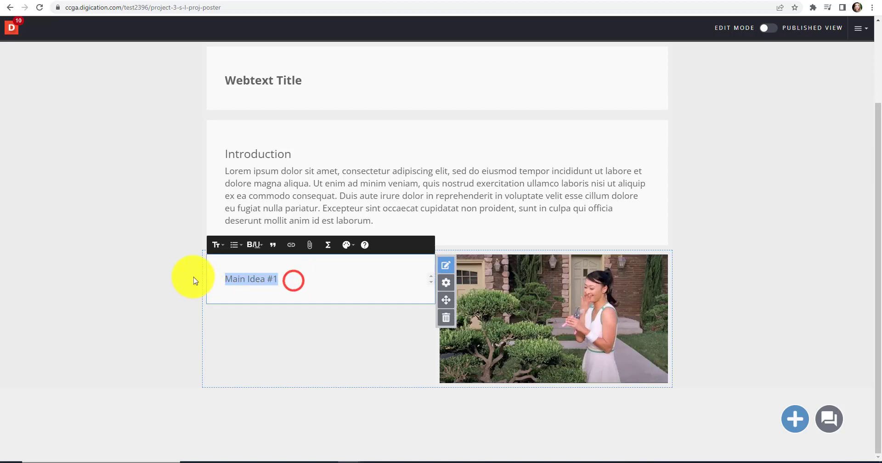
{"action": "left_click", "coordinate": [218, 245]}
{"action": "left_click", "coordinate": [237, 267]}
{"action": "left_click", "coordinate": [319, 292]}
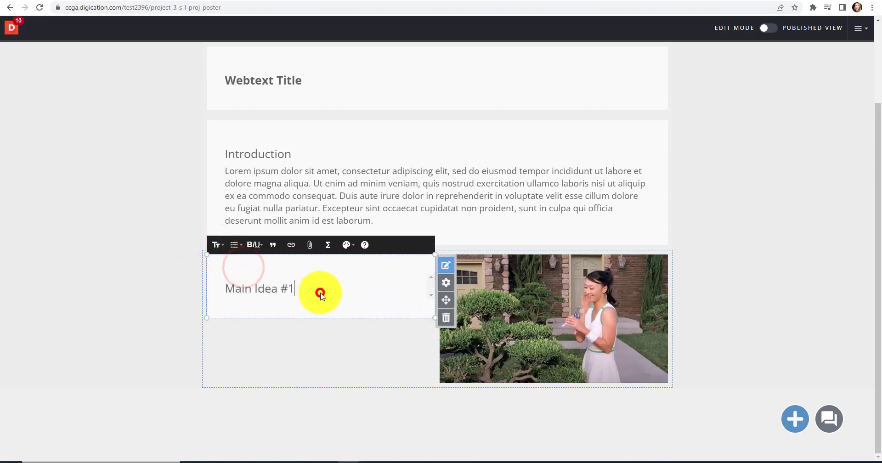
Add a Lorem ipsum passage in paragraph style beneath the "Main Idea #1" heading.
{"action": "left_click", "coordinate": [218, 244]}
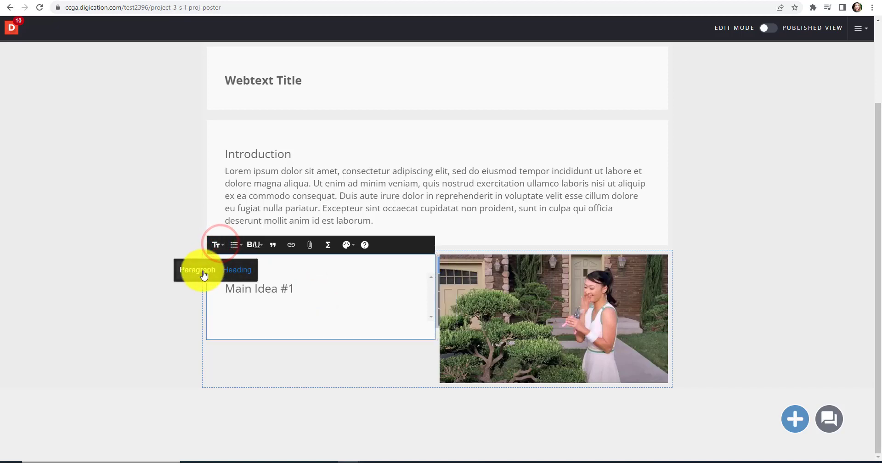
{"action": "left_click", "coordinate": [203, 272]}
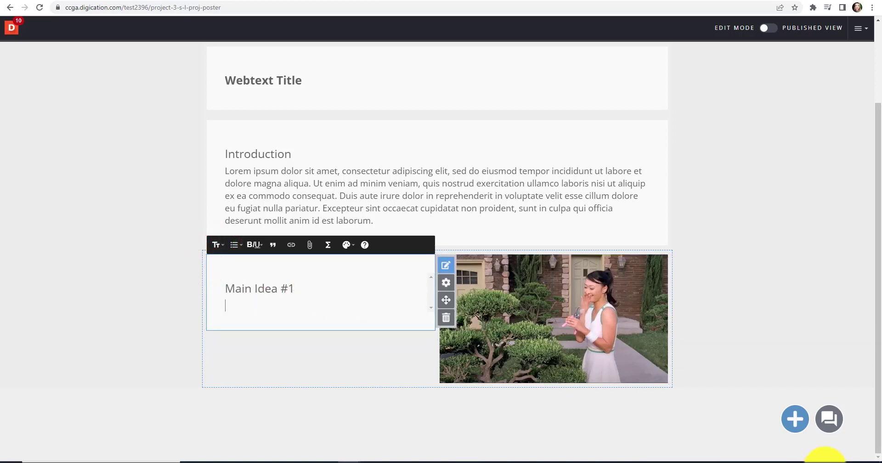
{"action": "type", "text": "Lorem ipsum dolor sit amet, consectetur adipiscing elit, sed do eiusmod tempor incididunt ut labore et dolore magna aliqua. Ut enim ad minim veniam, quis nostrud exercitation ullamco laboris nisi ut aliquip ex ea commodo consequat. Duis aute irure dolor in reprehenderit in voluptate velit esse cillum dolore eu fugiat nulla pariatur. Excepteur sint occaecat cupidatat non proident, sunt in culpa qui officia deserunt mollit anim id est laborum."}
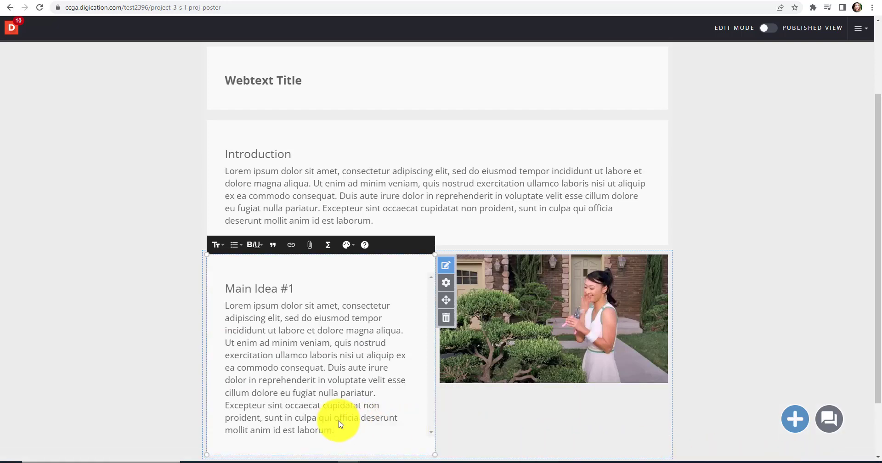
{"action": "scroll", "coordinate": [338, 421], "scroll_direction": "down", "scroll_amount": 3}
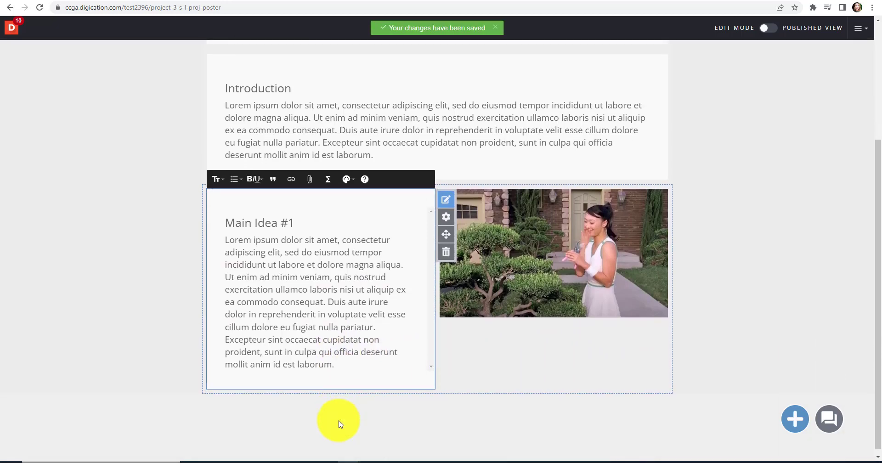
{"action": "left_click", "coordinate": [338, 420]}
Narrow the image to about a third of the section's width, make it taller, and widen the Main Idea #1 text box to meet it.
{"action": "mouse_move", "coordinate": [528, 260]}
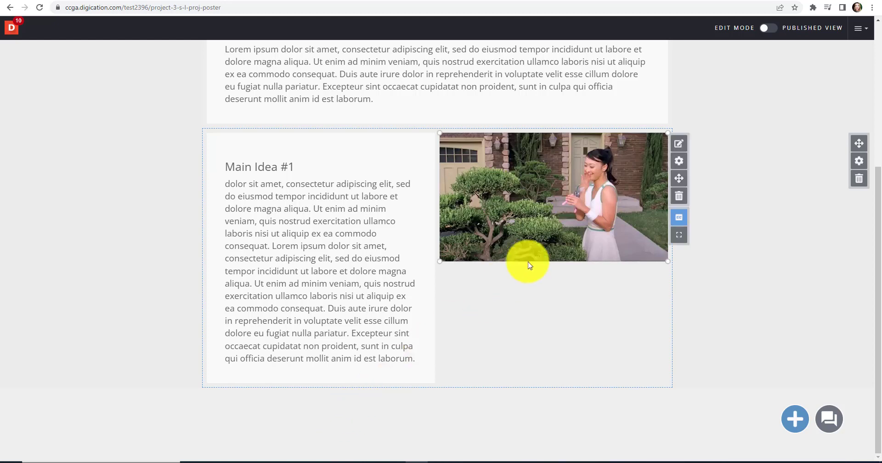
{"action": "left_click", "coordinate": [569, 227]}
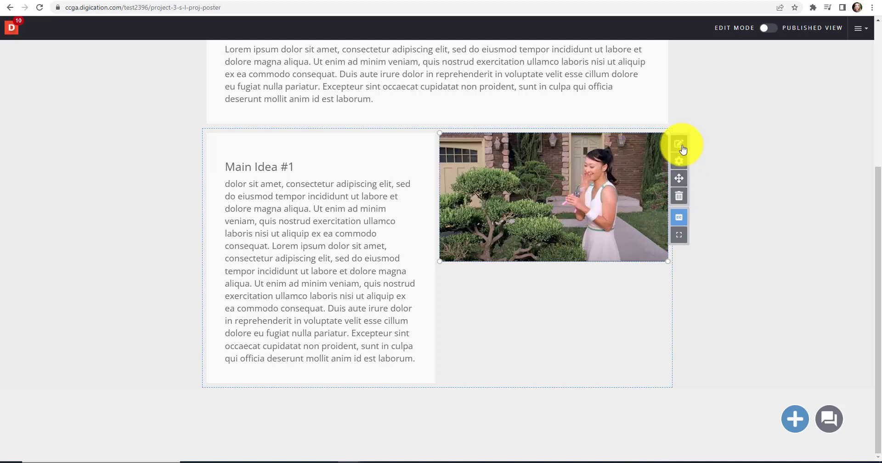
{"action": "left_click", "coordinate": [681, 145]}
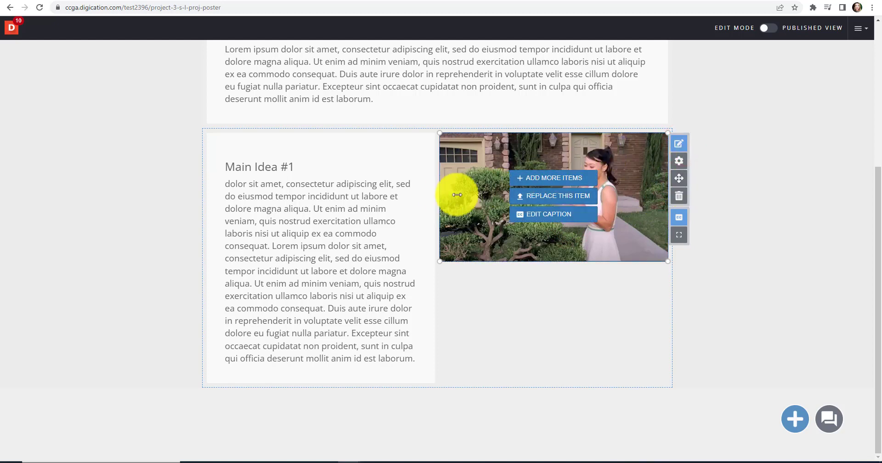
{"action": "left_click_drag", "start_coordinate": [437, 199], "coordinate": [518, 198]}
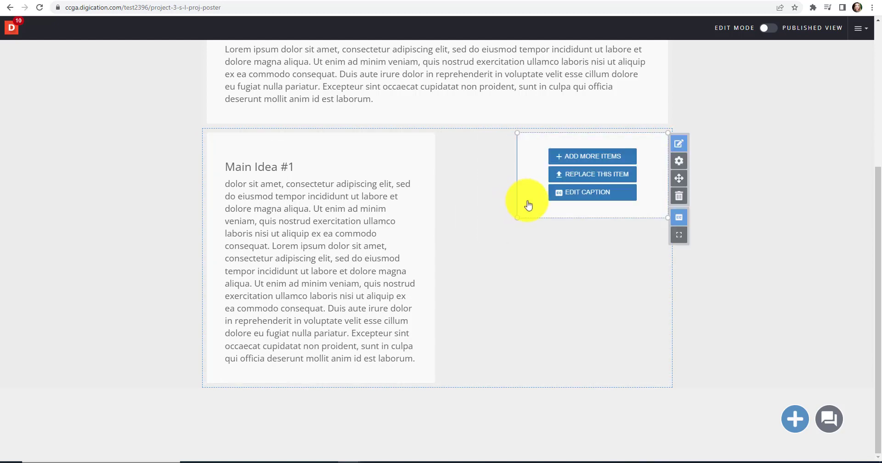
{"action": "left_click_drag", "start_coordinate": [596, 221], "coordinate": [610, 320]}
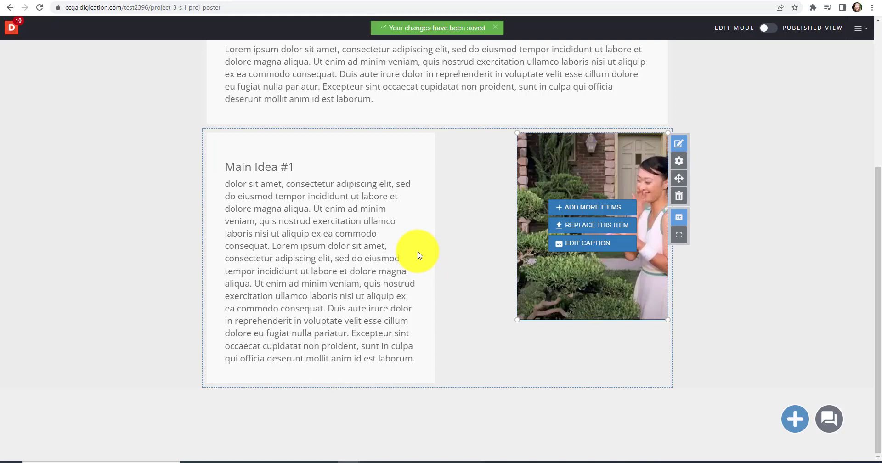
{"action": "left_click_drag", "start_coordinate": [435, 276], "coordinate": [506, 282]}
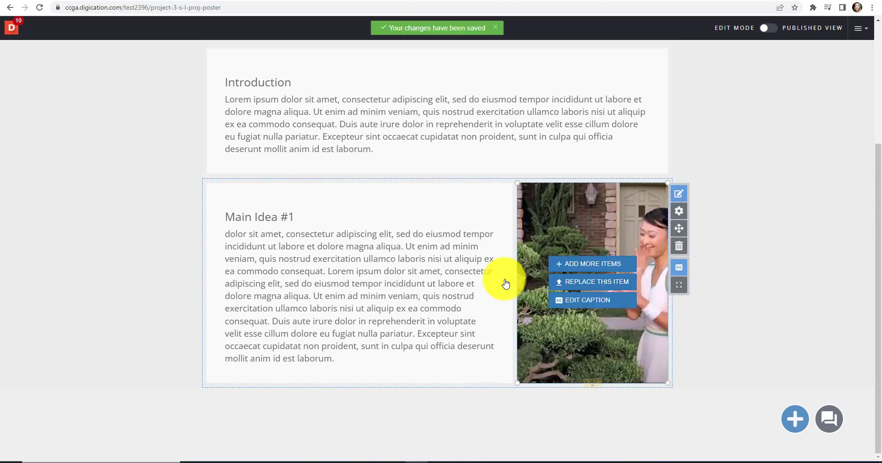
Set the Main Idea #1 text box to half the section's width and enlarge the image to fill the other half at the text's height.
{"action": "mouse_move", "coordinate": [512, 243]}
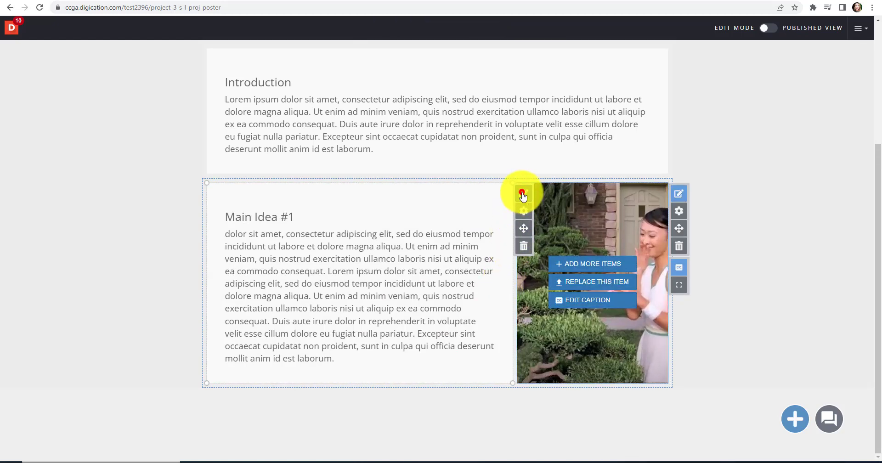
{"action": "left_click", "coordinate": [524, 195]}
{"action": "left_click_drag", "start_coordinate": [513, 296], "coordinate": [479, 289]}
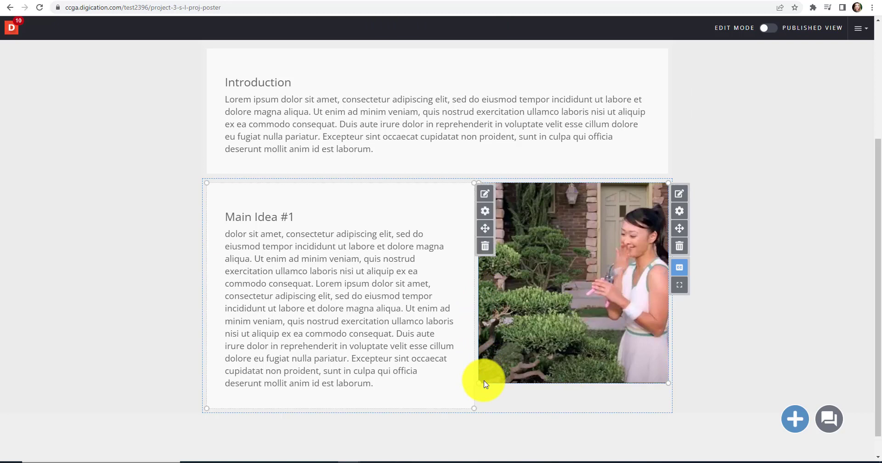
{"action": "left_click", "coordinate": [318, 246]}
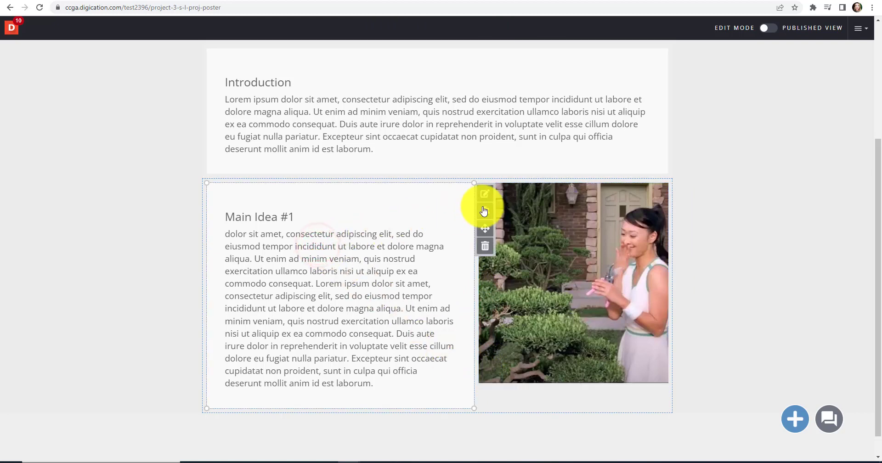
{"action": "left_click_drag", "start_coordinate": [475, 229], "coordinate": [439, 232]}
{"action": "left_click", "coordinate": [518, 237]}
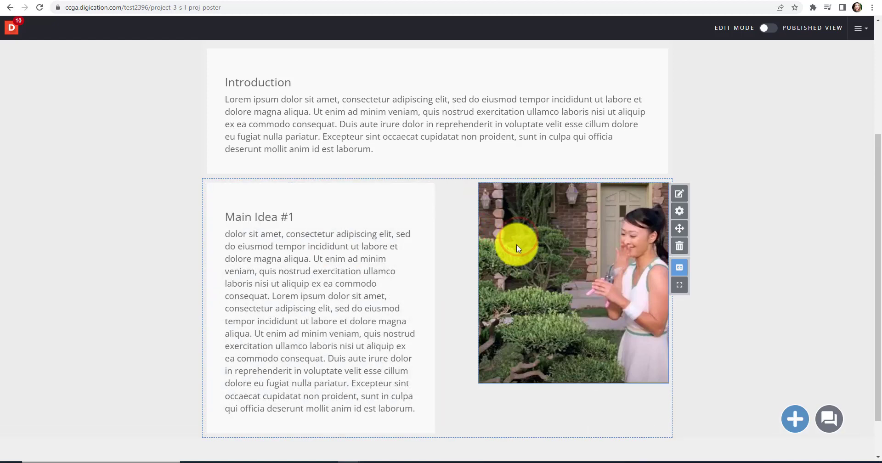
{"action": "left_click_drag", "start_coordinate": [481, 381], "coordinate": [445, 433]}
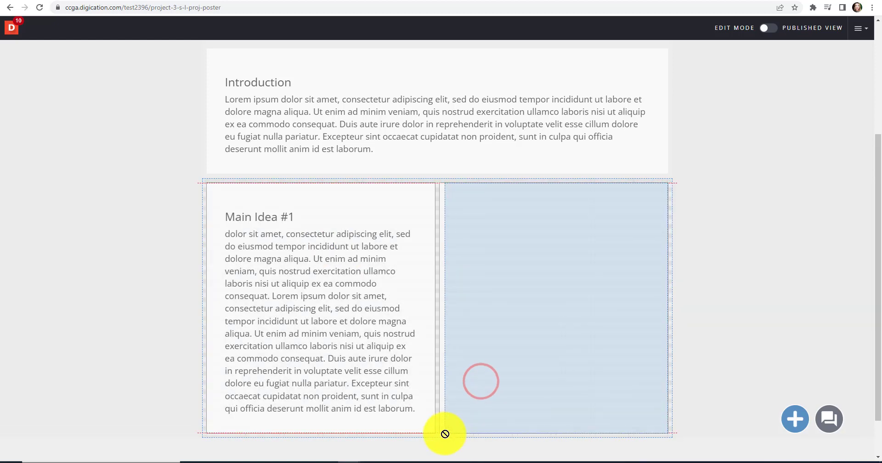
{"action": "left_click", "coordinate": [782, 355]}
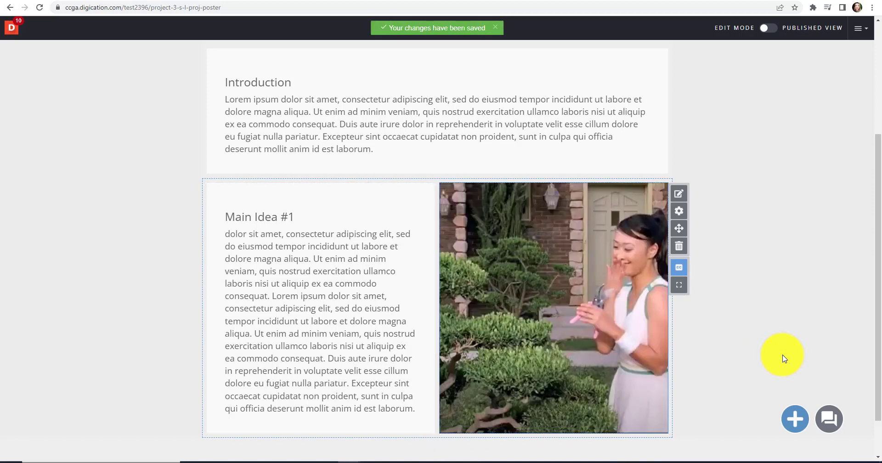
Add a new section below Main Idea #1 and insert a rich text box into it.
{"action": "scroll", "coordinate": [772, 340], "scroll_direction": "down", "scroll_amount": 2}
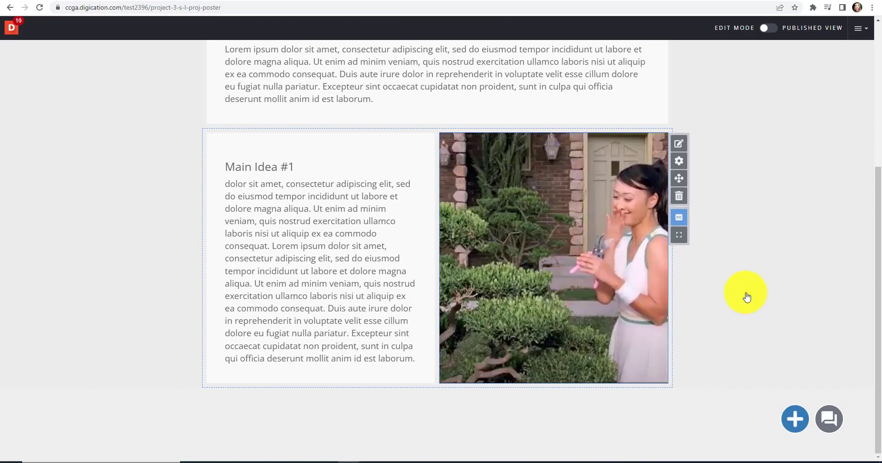
{"action": "left_click", "coordinate": [791, 420]}
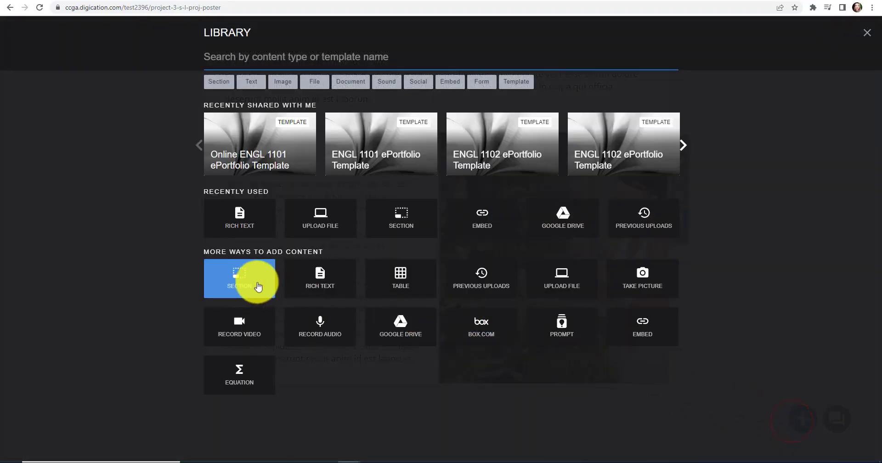
{"action": "left_click", "coordinate": [244, 284]}
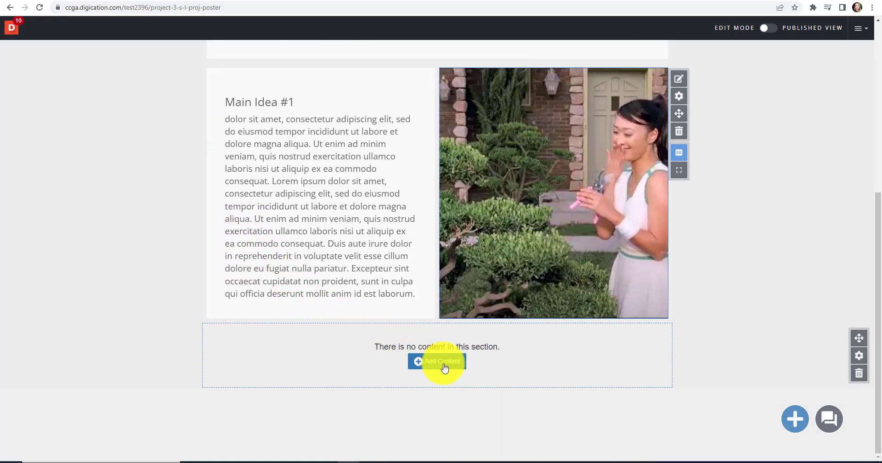
{"action": "left_click", "coordinate": [443, 363]}
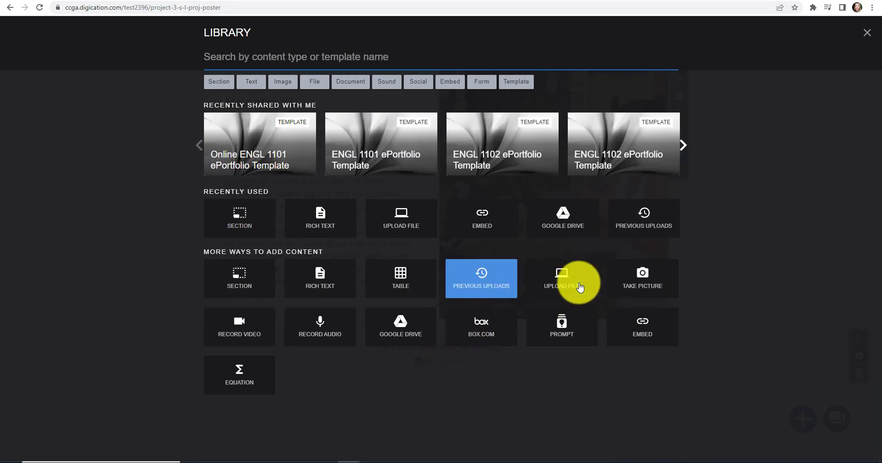
{"action": "left_click", "coordinate": [326, 280]}
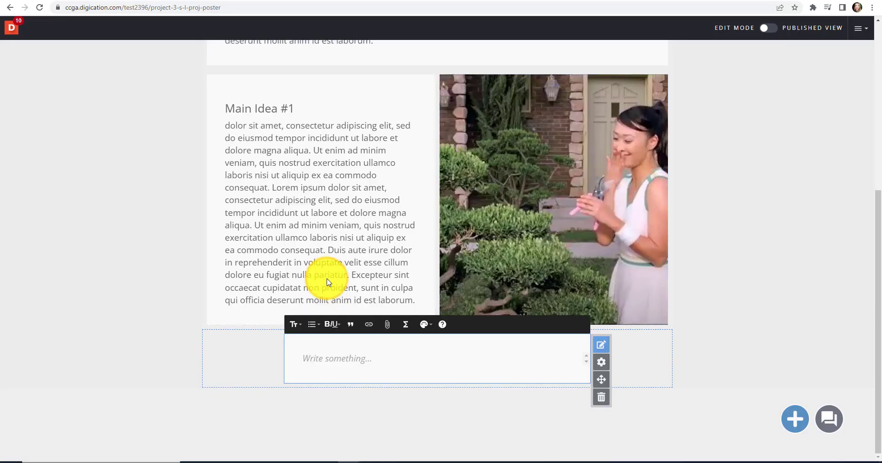
Move the empty text box to the right edge of its section, shrink it to half the section's width and auto-resize its height.
{"action": "left_click_drag", "start_coordinate": [601, 379], "coordinate": [513, 373]}
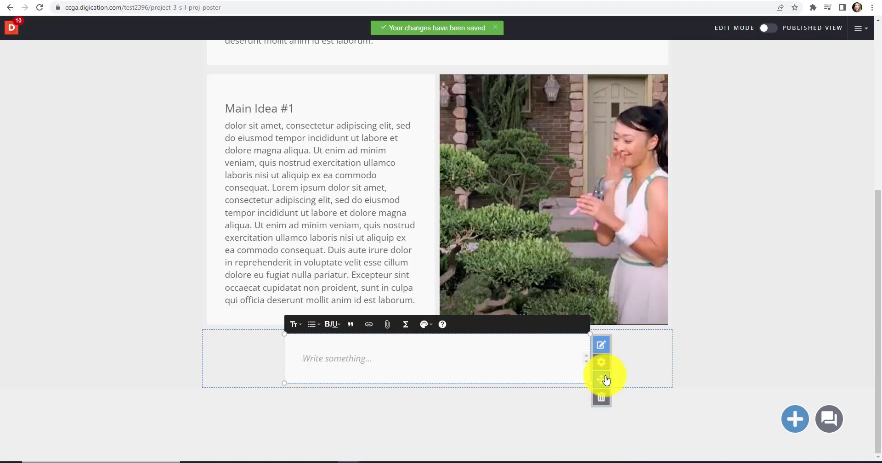
{"action": "left_click_drag", "start_coordinate": [537, 382], "coordinate": [647, 399]}
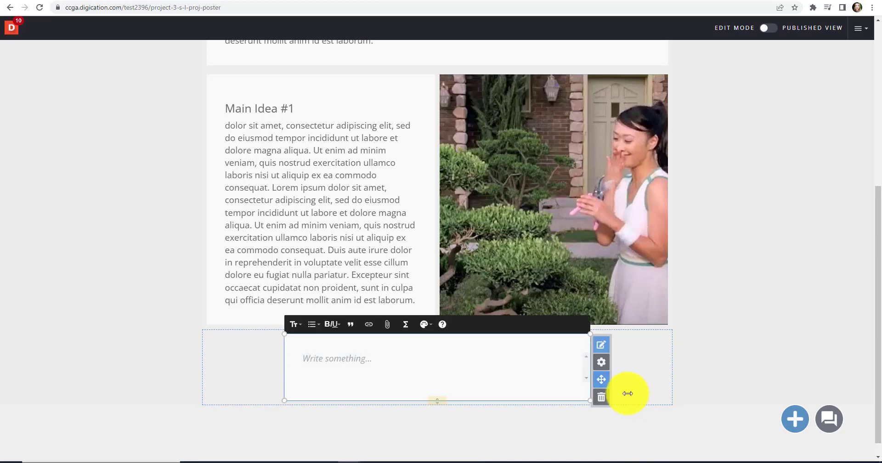
{"action": "left_click_drag", "start_coordinate": [550, 368], "coordinate": [632, 368]}
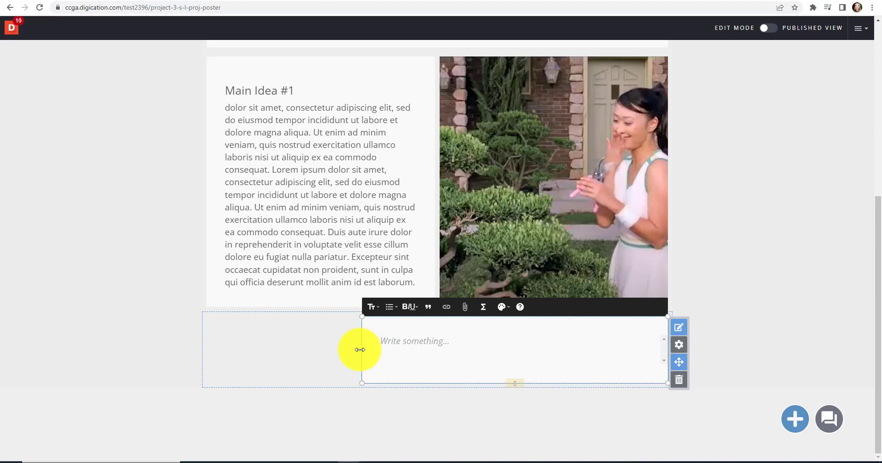
{"action": "left_click_drag", "start_coordinate": [362, 350], "coordinate": [438, 350]}
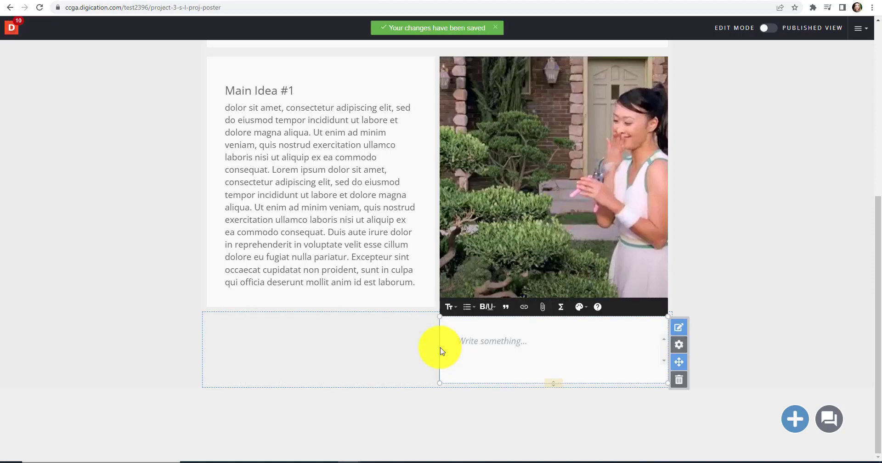
{"action": "left_click", "coordinate": [553, 385]}
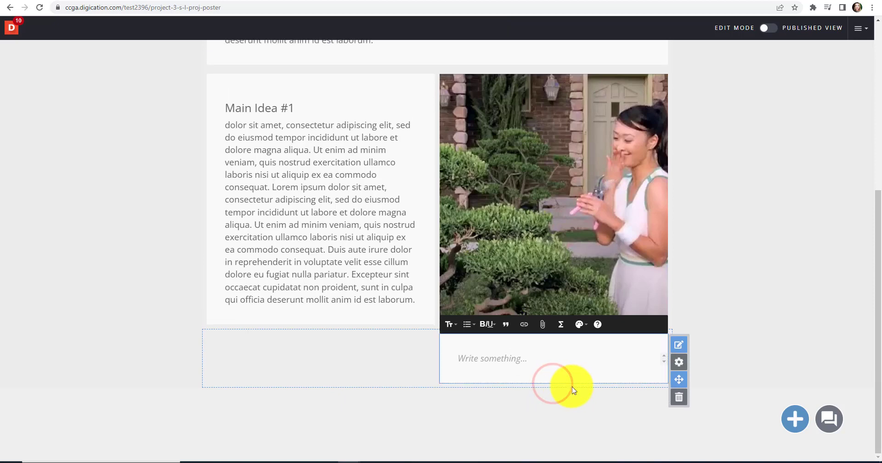
Upload the image tulips.PNG into the section with the empty text box.
{"action": "left_click", "coordinate": [799, 422]}
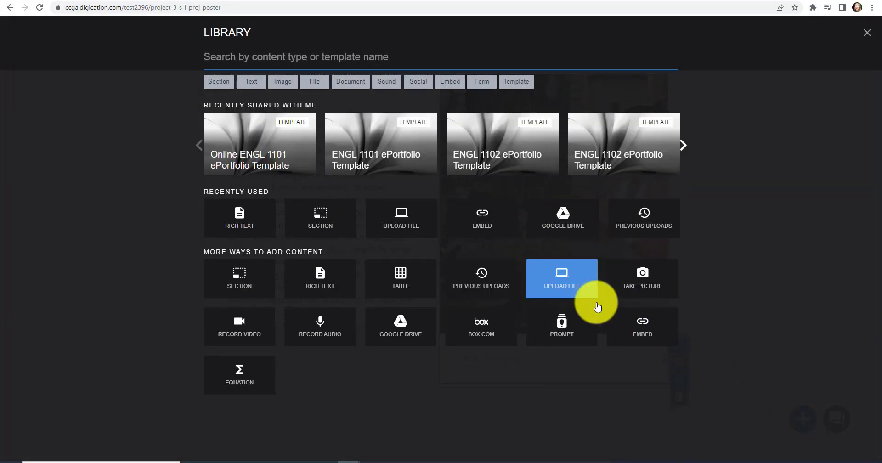
{"action": "left_click", "coordinate": [553, 280]}
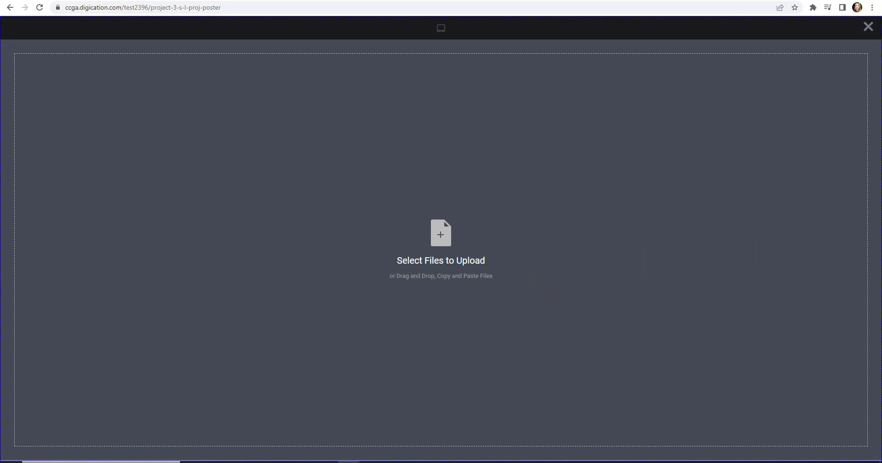
{"action": "left_click_drag", "start_coordinate": [694, 249], "coordinate": [441, 263]}
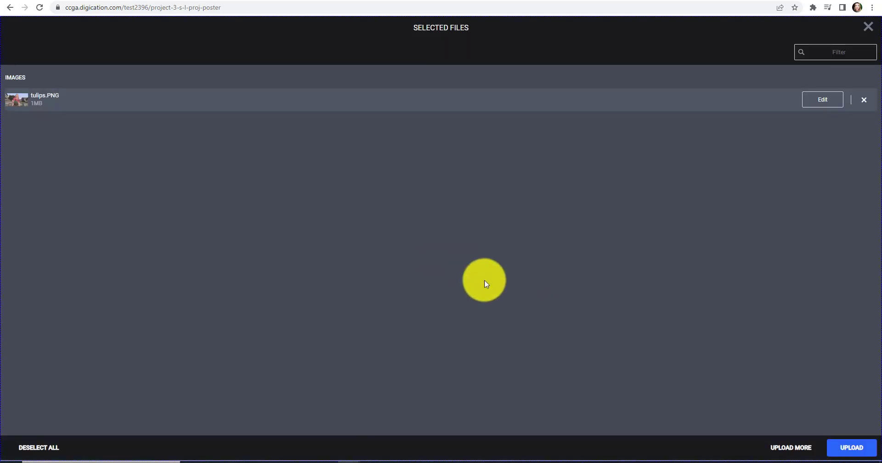
{"action": "left_click", "coordinate": [850, 452]}
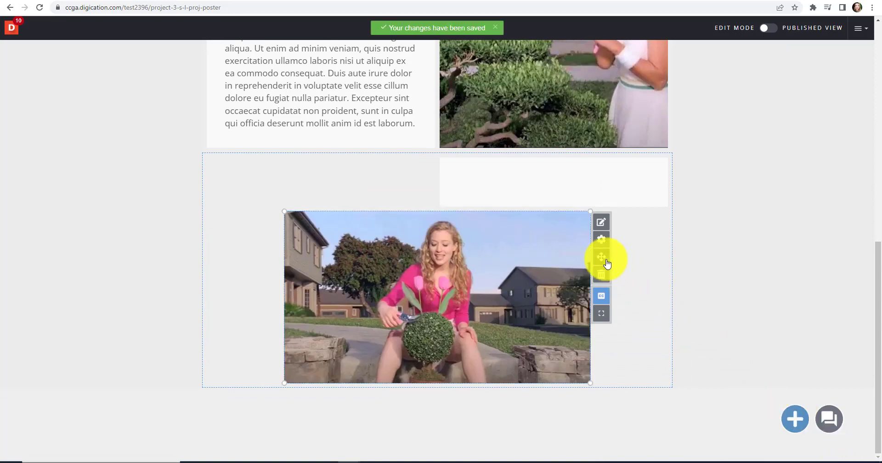
Shrink the tulips image to half the section's width and place it in the empty left half beside the text box.
{"action": "left_click_drag", "start_coordinate": [602, 257], "coordinate": [390, 296]}
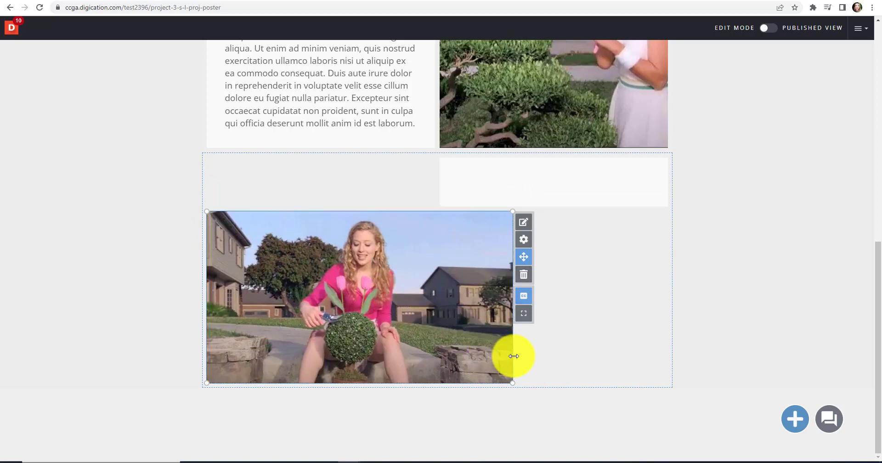
{"action": "left_click_drag", "start_coordinate": [513, 356], "coordinate": [432, 358]}
{"action": "left_click_drag", "start_coordinate": [367, 341], "coordinate": [371, 323]}
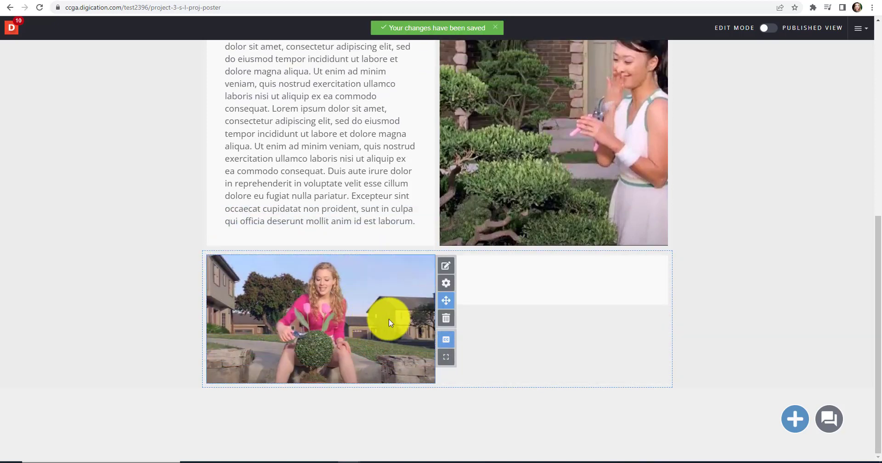
Enter the heading "Main Point #2" in Heading style in the empty text box beside the tulips image.
{"action": "left_click", "coordinate": [447, 307]}
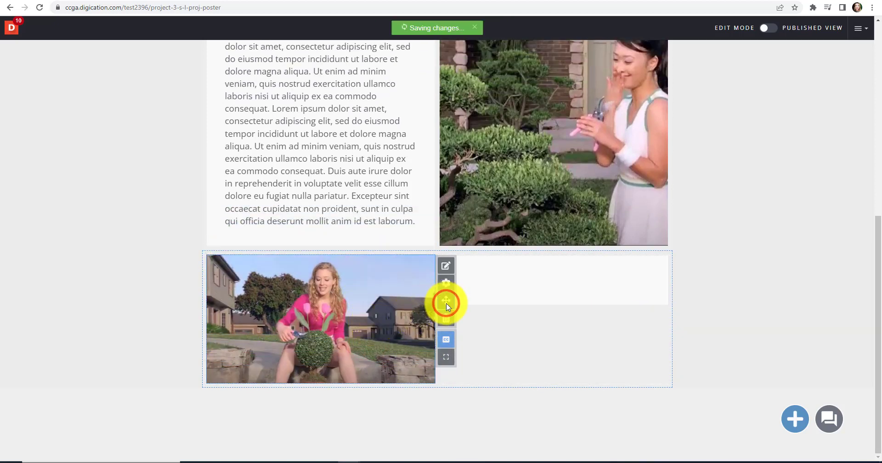
{"action": "mouse_move", "coordinate": [536, 276]}
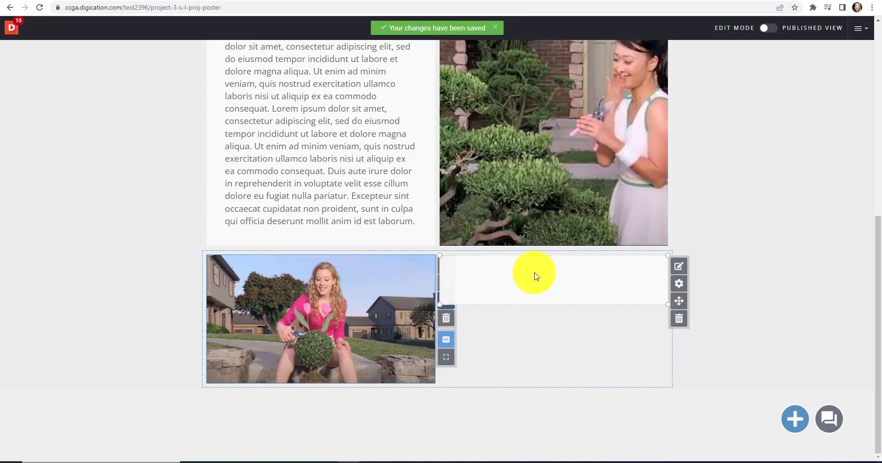
{"action": "left_click", "coordinate": [535, 276]}
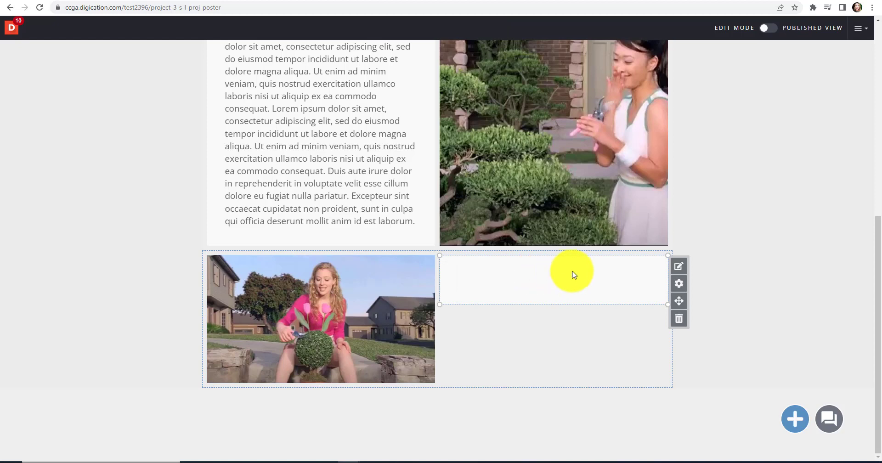
{"action": "left_click", "coordinate": [675, 268]}
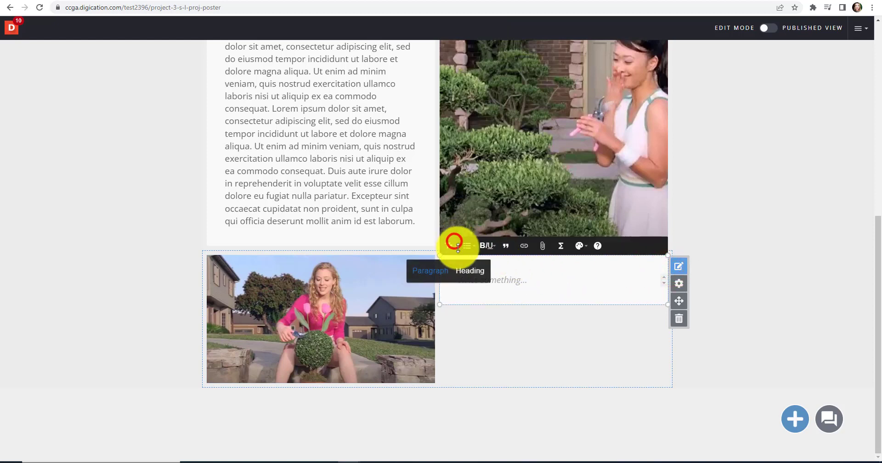
{"action": "left_click", "coordinate": [467, 266]}
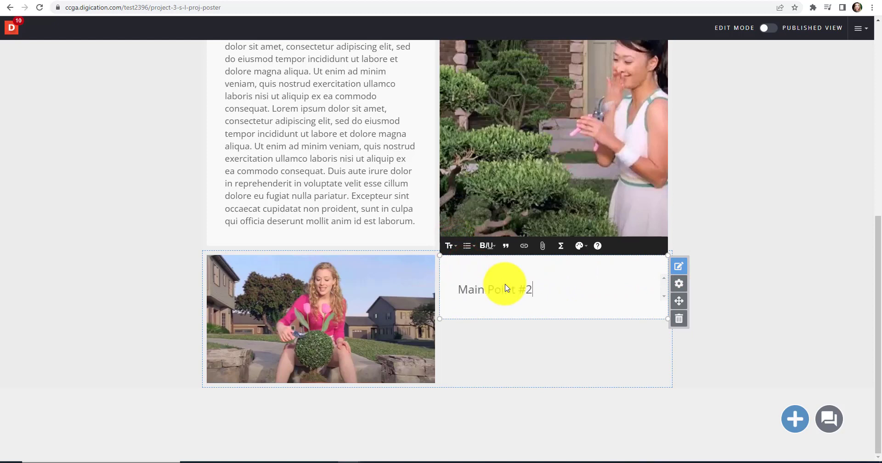
Add a Paragraph-style block of lorem ipsum placeholder text below the Main Point #2 heading.
{"action": "key", "text": "Return"}
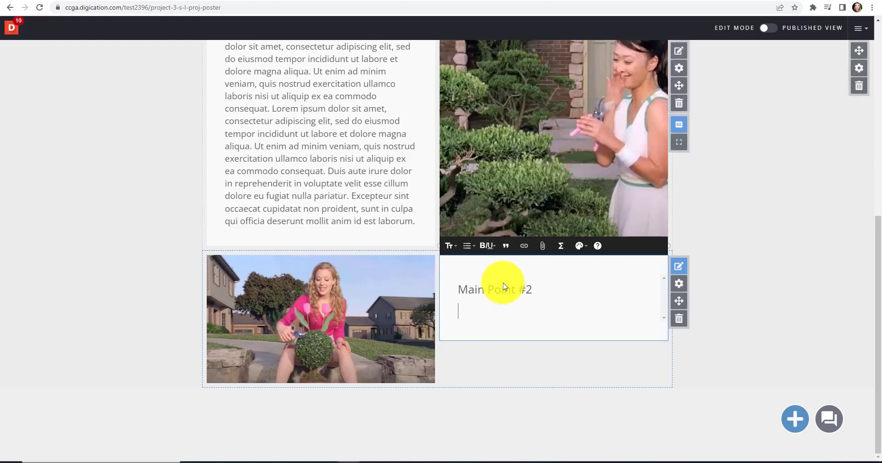
{"action": "left_click", "coordinate": [449, 245]}
{"action": "left_click", "coordinate": [435, 272]}
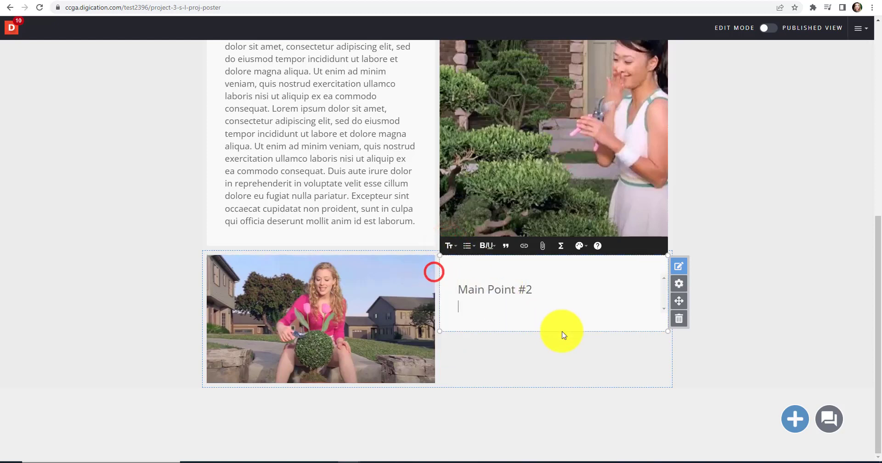
{"action": "type", "text": "Lorem ipsum dolor sit amet, consectetur adipiscing elit, sed do eiusmod tempor incididunt ut labore et dolore magna aliqua. Ut enim ad minim veniam, quis nostrud exercitation ullamco laboris nisi ut aliquip ex ea commodo consequat. Duis aute irure dolor in reprehenderit in voluptate velit esse cillum dolore eu fugiat nulla pariatur. Excepteur sint occaecat cupidatat non proident, sunt in culpa qui officia deserunt mollit anim id est laborum."}
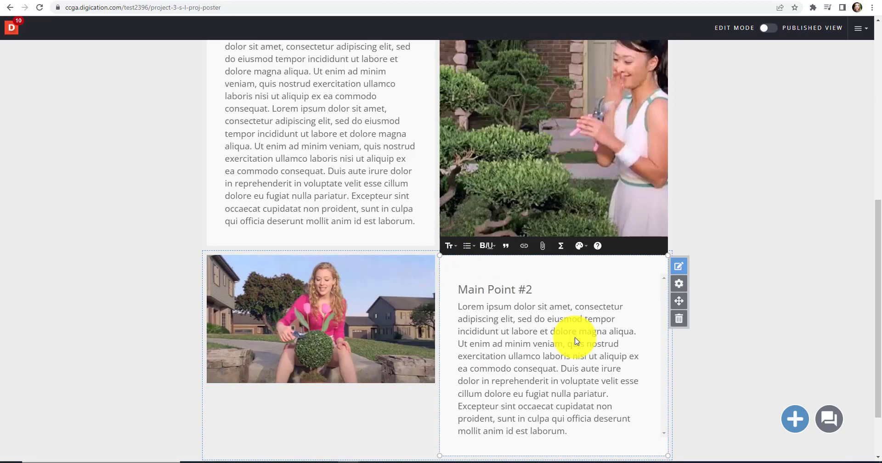
Increase the tulips image's height to match the Main Point #2 text box beside it.
{"action": "scroll", "coordinate": [577, 341], "scroll_direction": "down", "scroll_amount": 1}
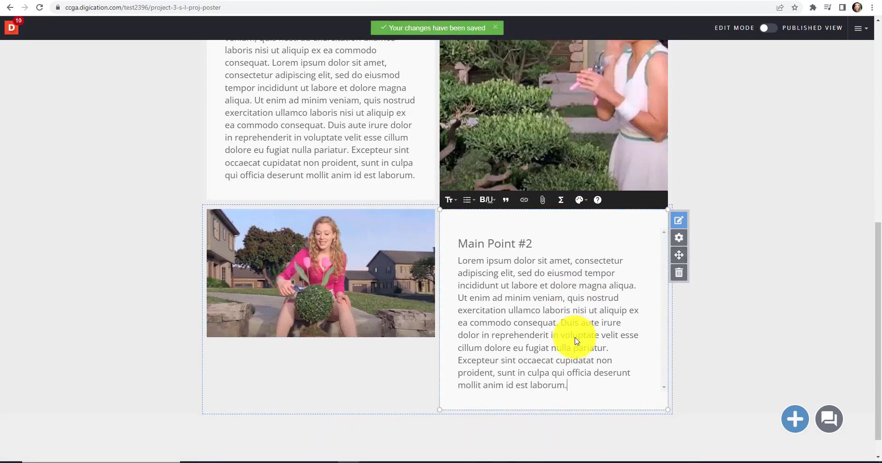
{"action": "mouse_move", "coordinate": [447, 238]}
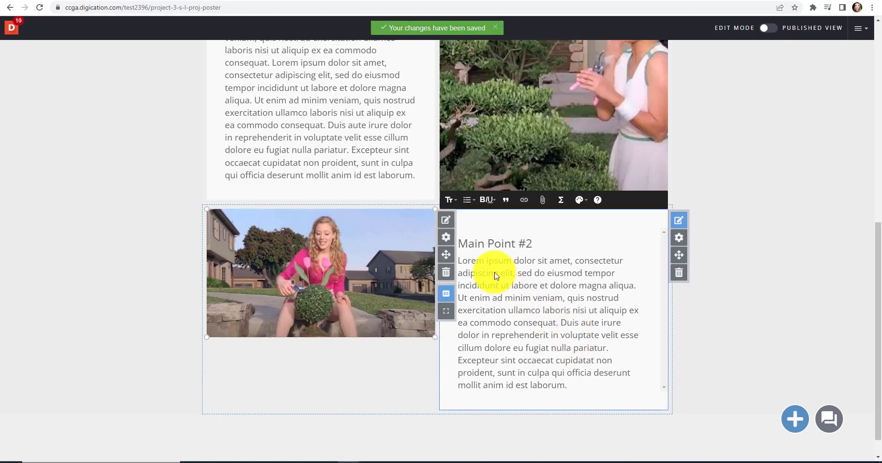
{"action": "left_click", "coordinate": [445, 221]}
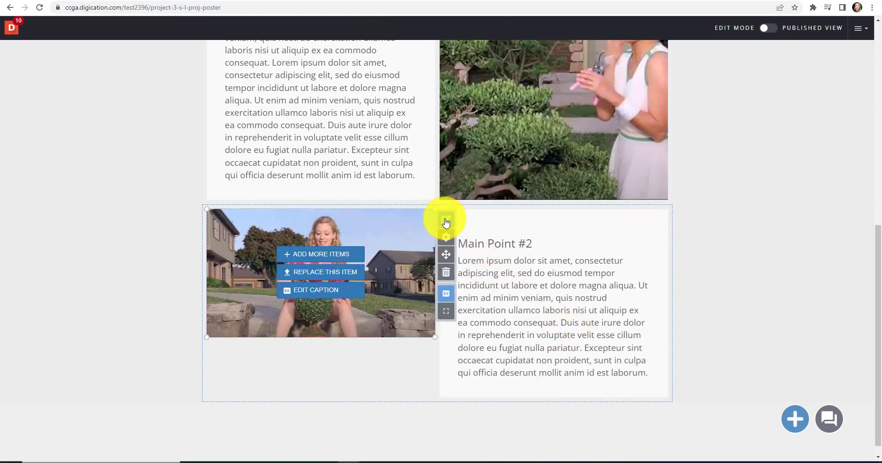
{"action": "left_click_drag", "start_coordinate": [314, 338], "coordinate": [366, 390]}
{"action": "left_click", "coordinate": [732, 326]}
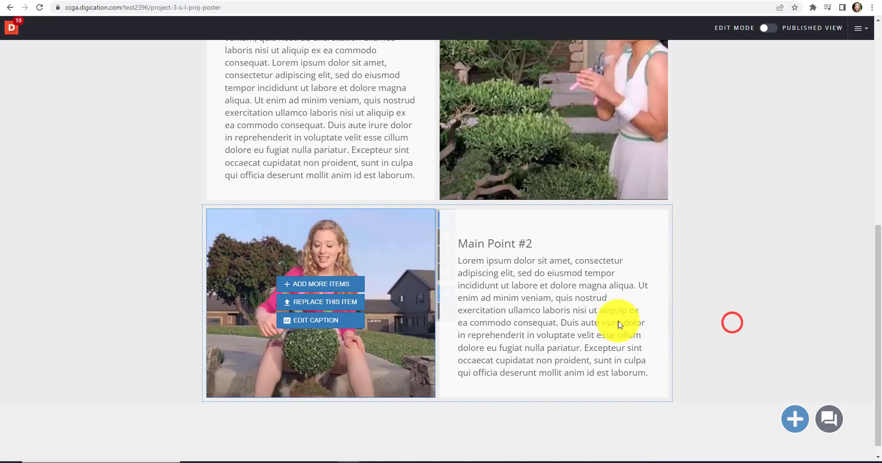
Insert a rich text box below the tulips image and stretch it to the full width of the section.
{"action": "scroll", "coordinate": [611, 321], "scroll_direction": "up", "scroll_amount": 2}
{"action": "scroll", "coordinate": [604, 324], "scroll_direction": "up", "scroll_amount": 5}
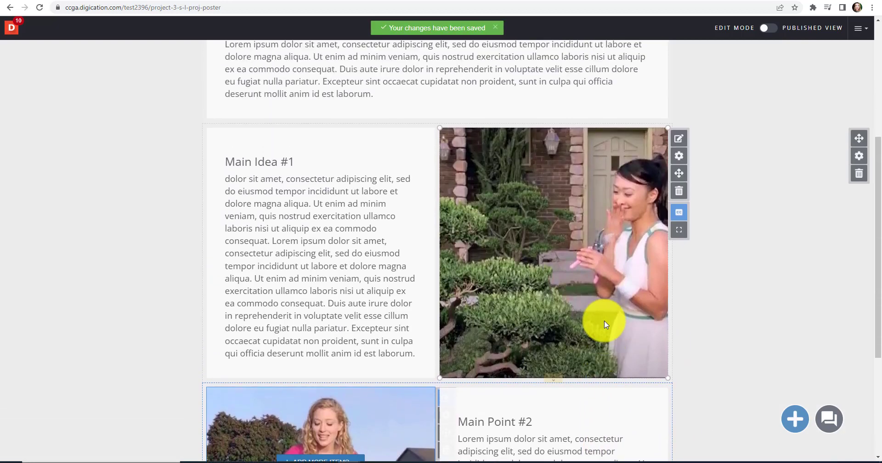
{"action": "scroll", "coordinate": [604, 325], "scroll_direction": "down", "scroll_amount": 7}
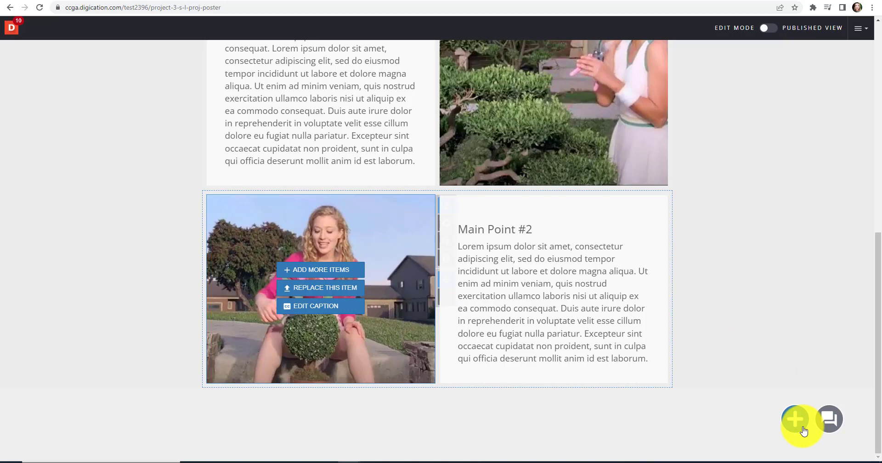
{"action": "left_click", "coordinate": [804, 431]}
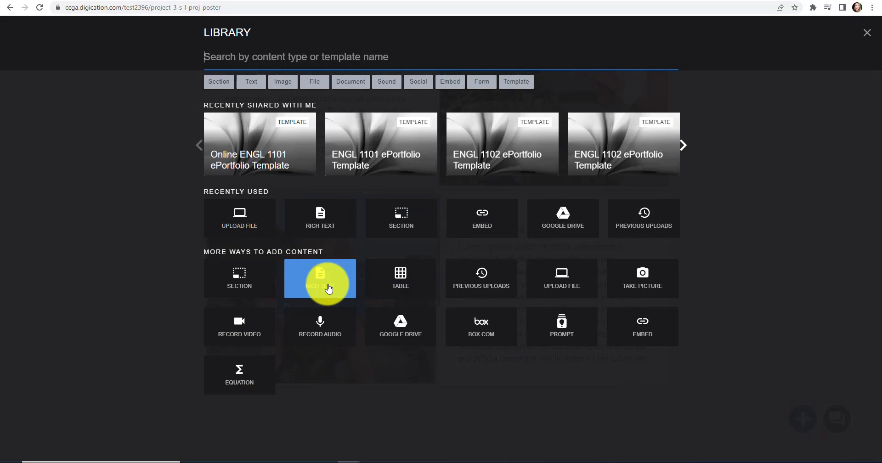
{"action": "left_click", "coordinate": [327, 285]}
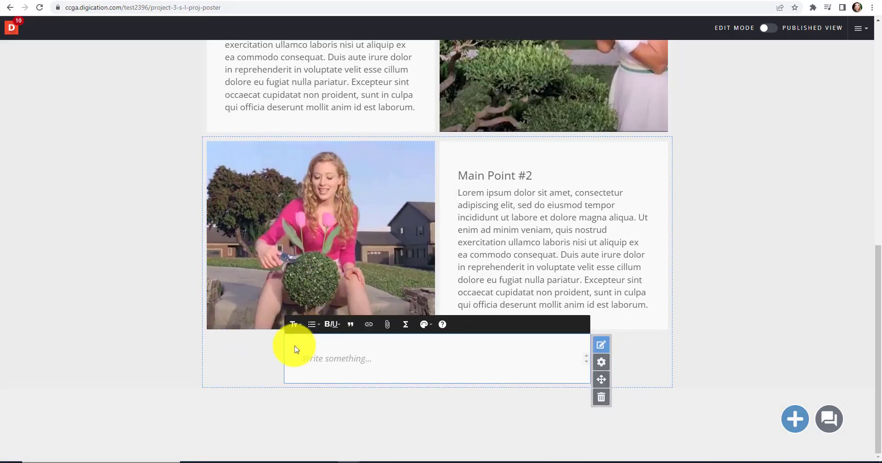
{"action": "left_click_drag", "start_coordinate": [282, 366], "coordinate": [207, 365]}
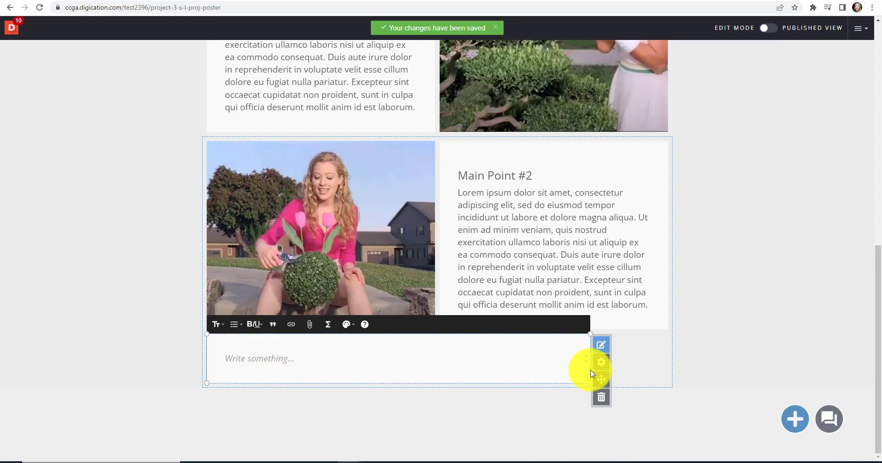
{"action": "left_click_drag", "start_coordinate": [590, 370], "coordinate": [665, 368]}
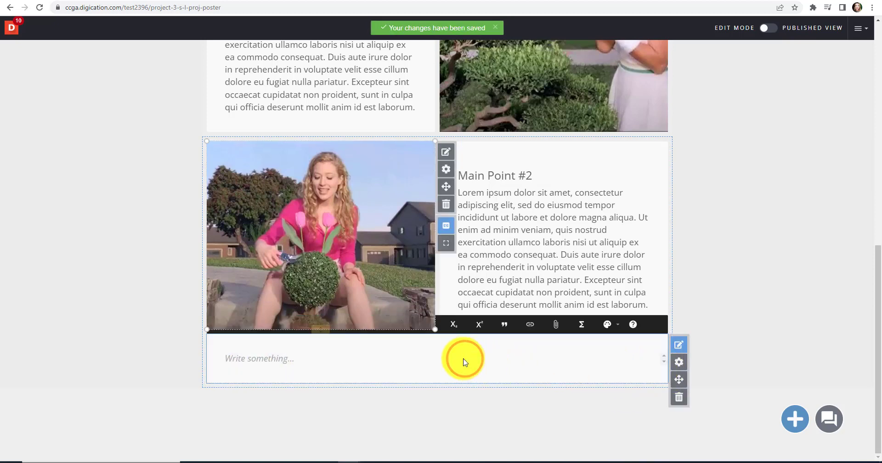
Enter the heading "Conclusion" in the full-width text box, followed by a Paragraph-style block of lorem ipsum text.
{"action": "left_click", "coordinate": [267, 323]}
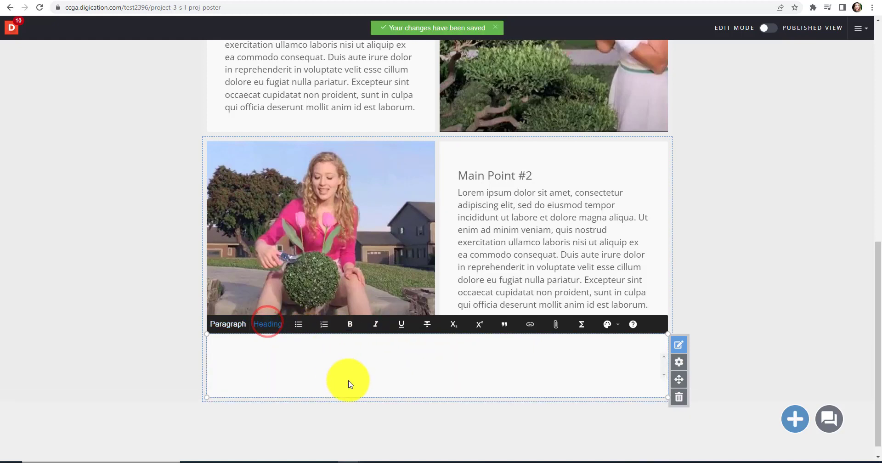
{"action": "type", "text": "Conclusion"}
{"action": "key", "text": "Return"}
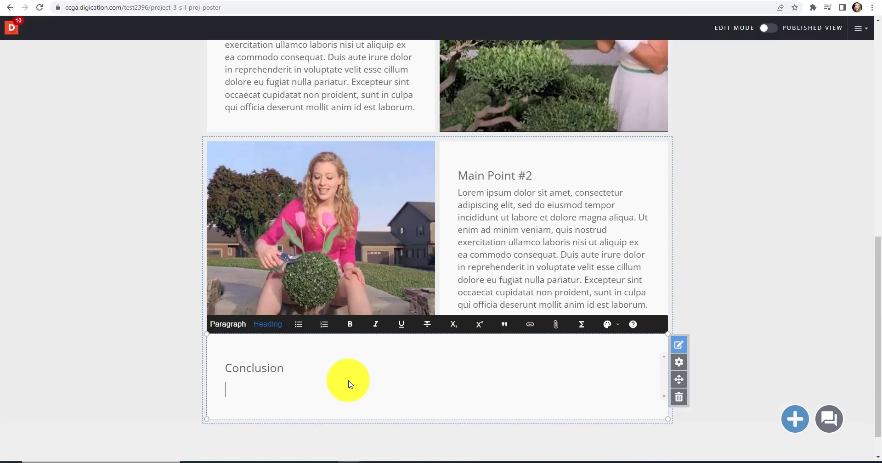
{"action": "left_click", "coordinate": [237, 325]}
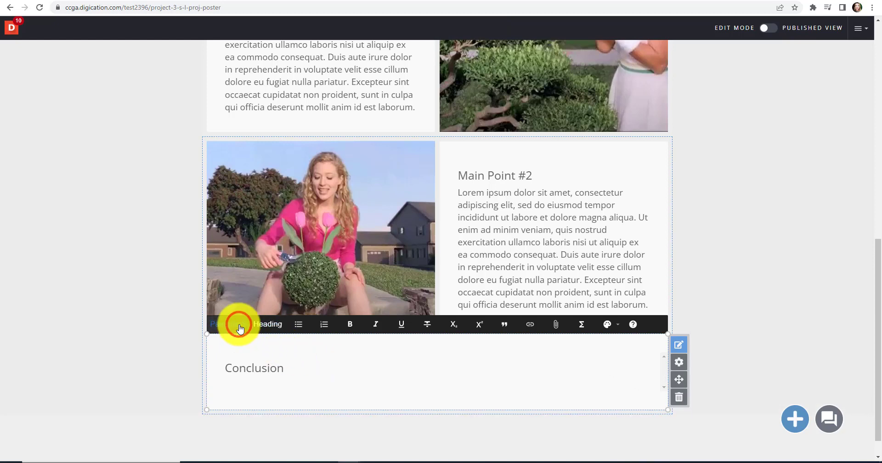
{"action": "type", "text": "Lorem ipsum dolor sit amet, consectetur adipiscing elit, sed do eiusmod tempor incididunt ut labore et dolore magna aliqua. Ut enim ad minim veniam, quis nostrud exercitation ullamco laboris nisi ut aliquip ex ea commodo consequat. Duis aute irure dolor in reprehenderit in voluptate velit esse cillum dolore eu fugiat nulla pariatur. Excepteur sint occaecat cupidatat non proident, sunt in culpa qui officia deserunt mollit anim id est laborum."}
{"action": "scroll", "coordinate": [492, 389], "scroll_direction": "down", "scroll_amount": 2}
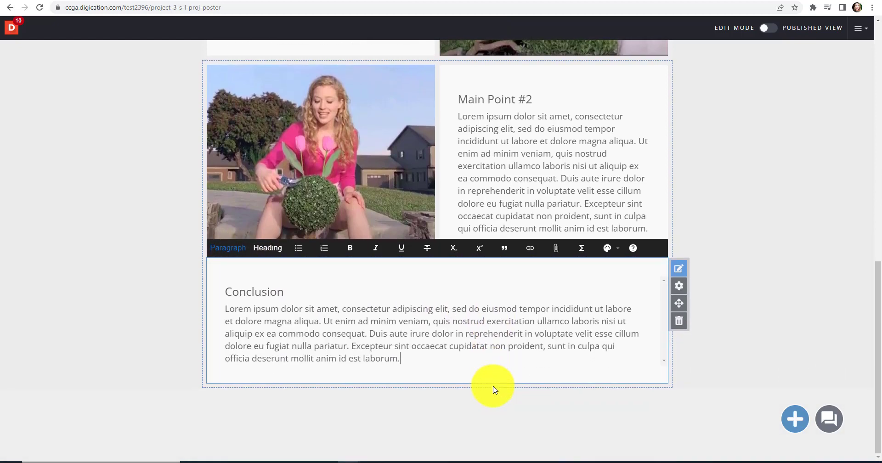
{"action": "left_click", "coordinate": [493, 390]}
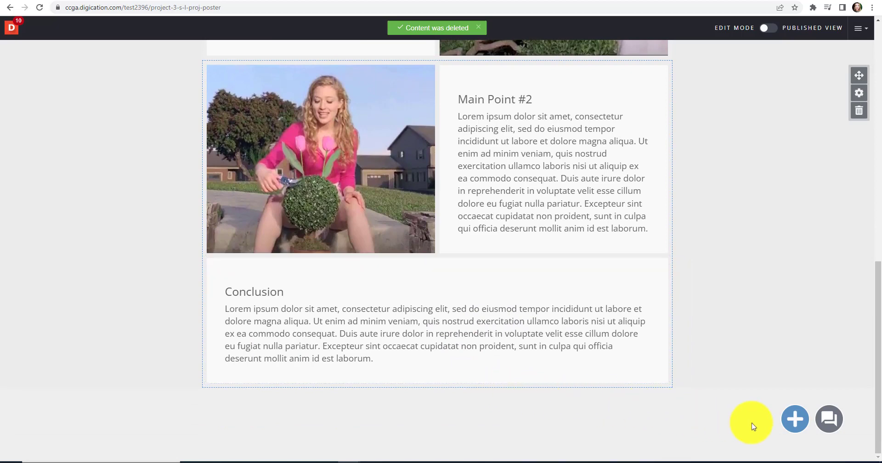
Insert a rich text box below the Conclusion and enter "Works Cited" in it.
{"action": "left_click", "coordinate": [795, 433]}
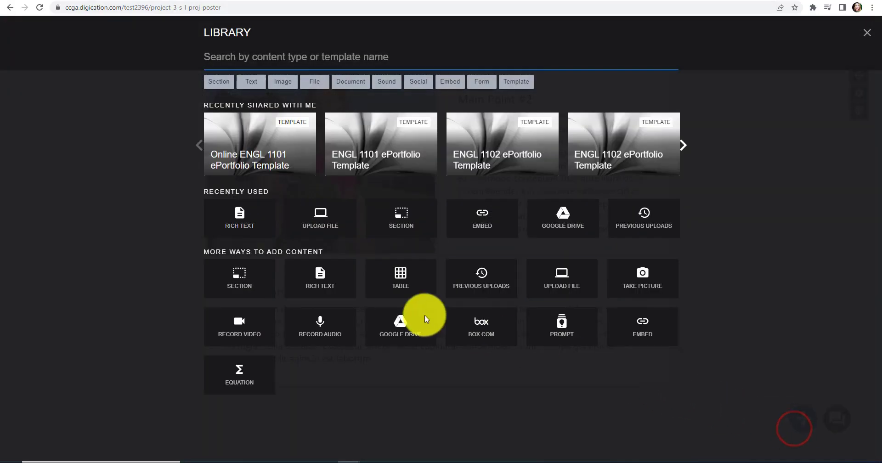
{"action": "left_click", "coordinate": [348, 293]}
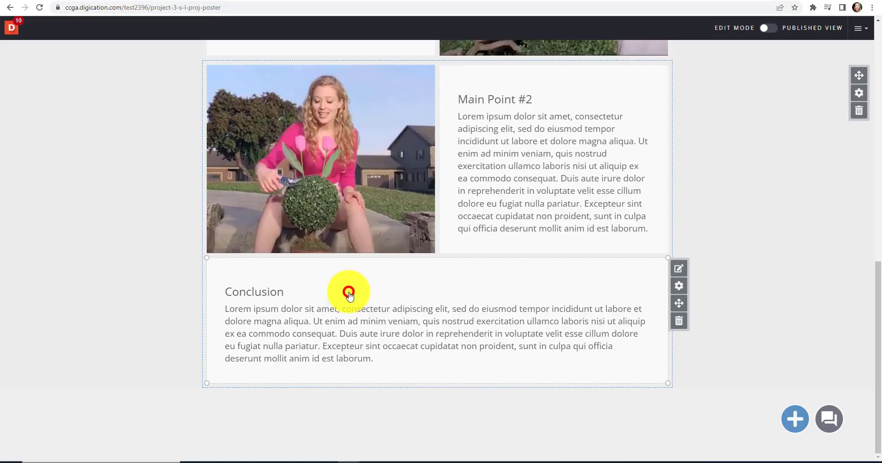
{"action": "scroll", "coordinate": [486, 434], "scroll_direction": "down", "scroll_amount": 2}
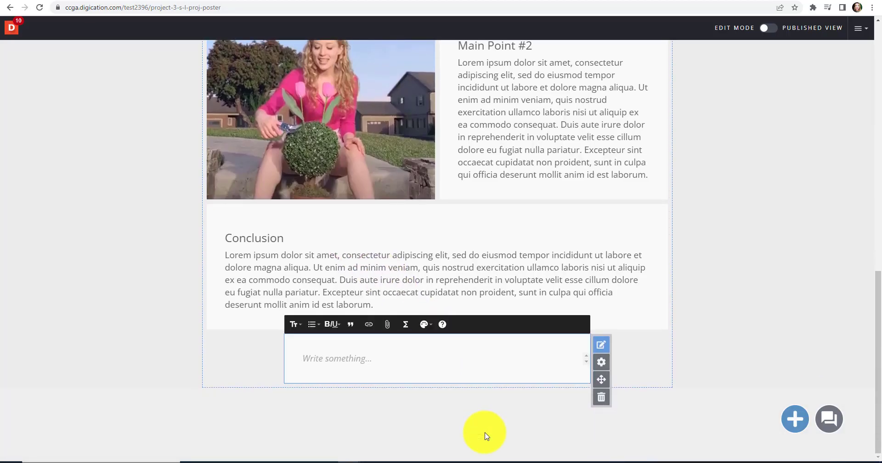
{"action": "type", "text": "Works Cited"}
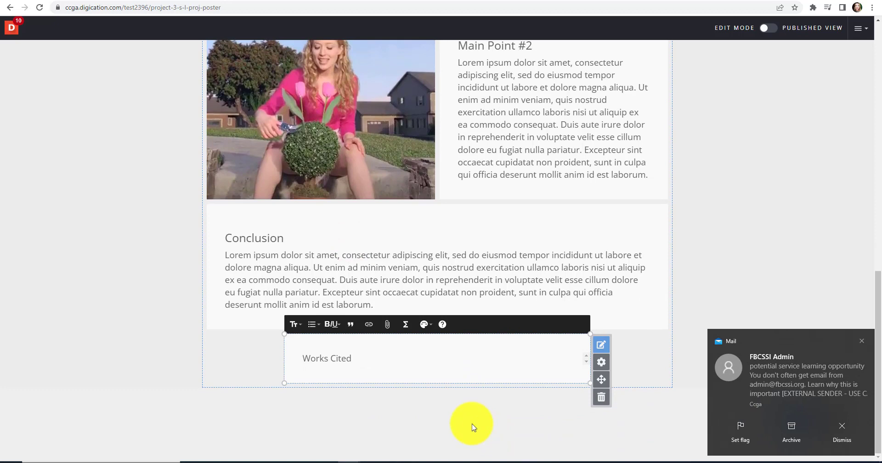
Format the "Works Cited" text in Heading style.
{"action": "left_click", "coordinate": [365, 351]}
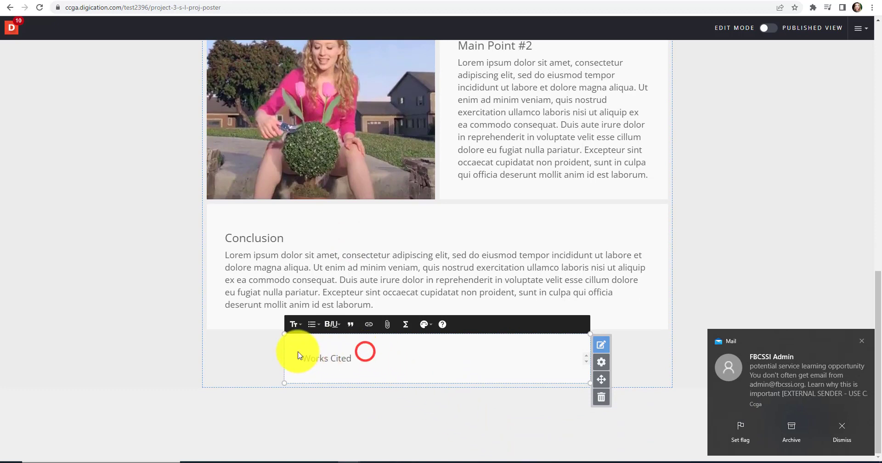
{"action": "mouse_move", "coordinate": [300, 360]}
{"action": "left_mouse_down"}
{"action": "mouse_move", "coordinate": [373, 361]}
{"action": "mouse_move", "coordinate": [301, 358]}
{"action": "left_mouse_up"}
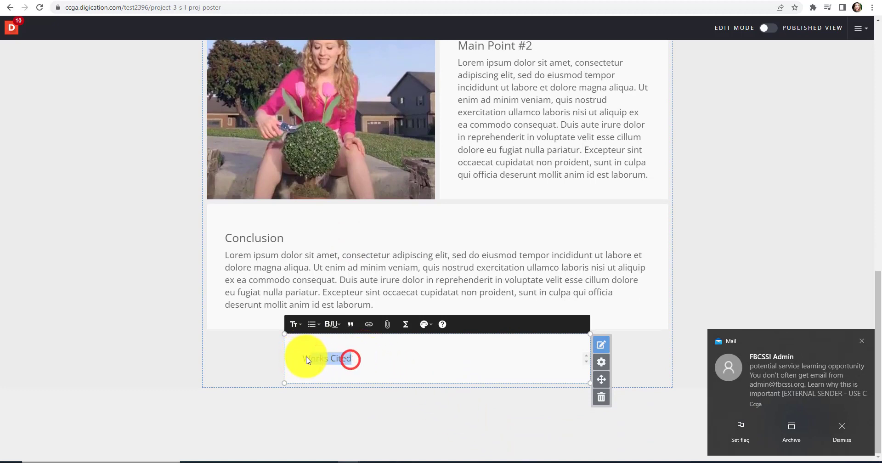
{"action": "left_click", "coordinate": [298, 326]}
{"action": "left_click", "coordinate": [314, 349]}
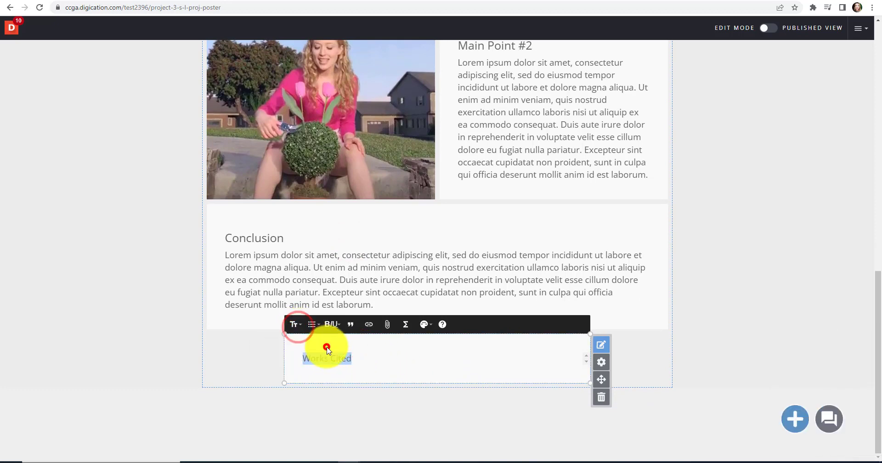
{"action": "left_click", "coordinate": [387, 371]}
Add the New Yorker citation for "The Age of Instagram face." below the Works Cited heading and format it in Paragraph style.
{"action": "key", "text": "Return"}
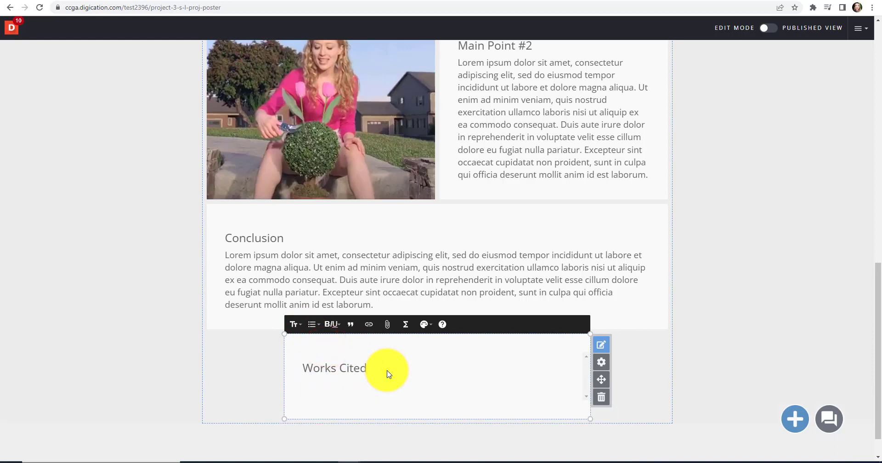
{"action": "left_click", "coordinate": [274, 79]}
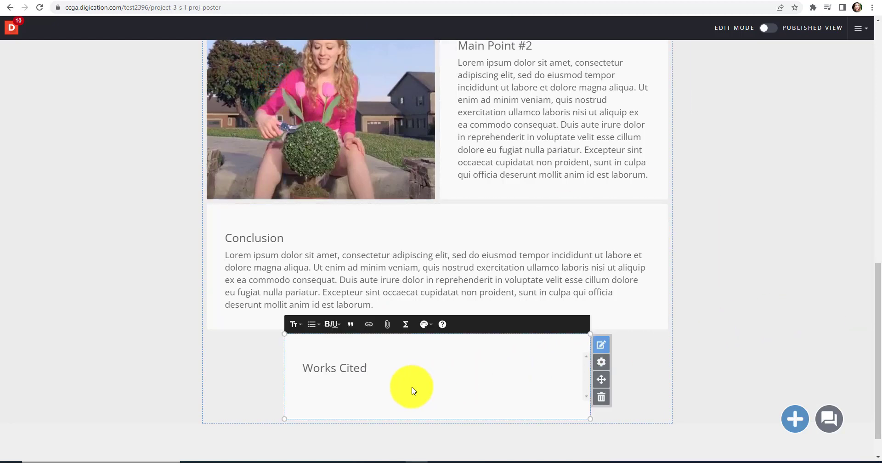
{"action": "type", "text": "Tolentino, Jia. \"The Age of Instagram face.\" The New Yorker, 12 Dec. 2019, newyorker.com/culture/decade-in-review/the-age-of-instagram-face. Accessed 13 Sept, 2022."}
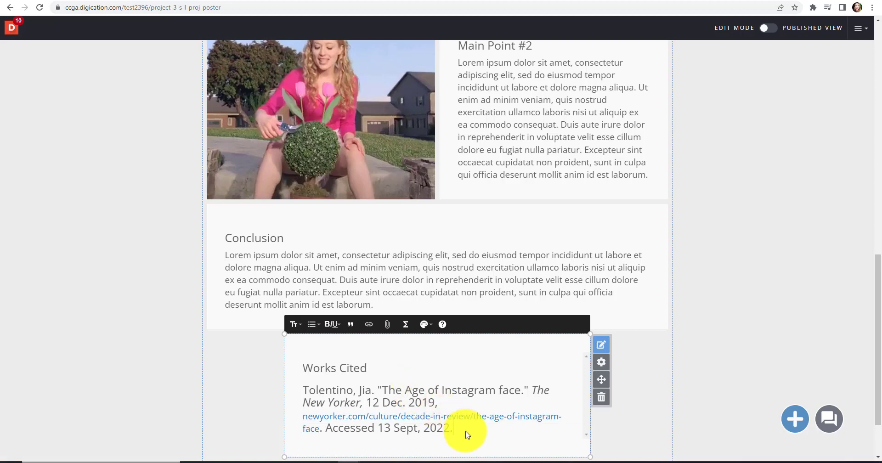
{"action": "left_click_drag", "start_coordinate": [465, 430], "coordinate": [287, 396]}
{"action": "left_click", "coordinate": [294, 325]}
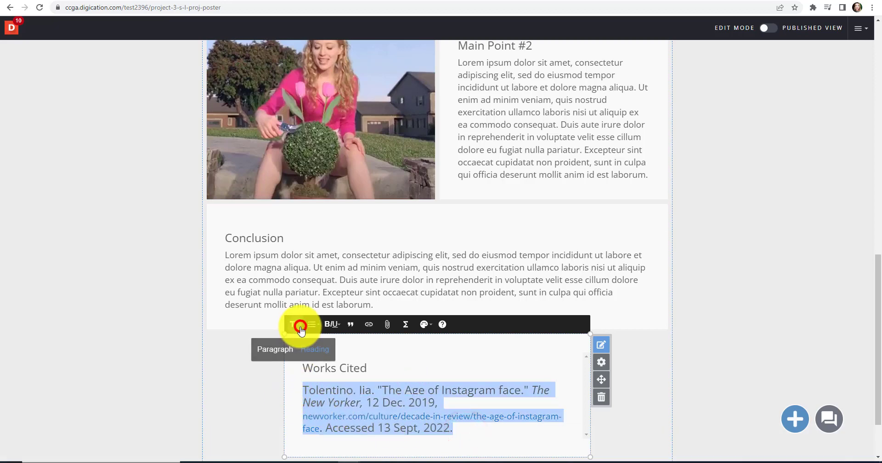
{"action": "left_click", "coordinate": [284, 350]}
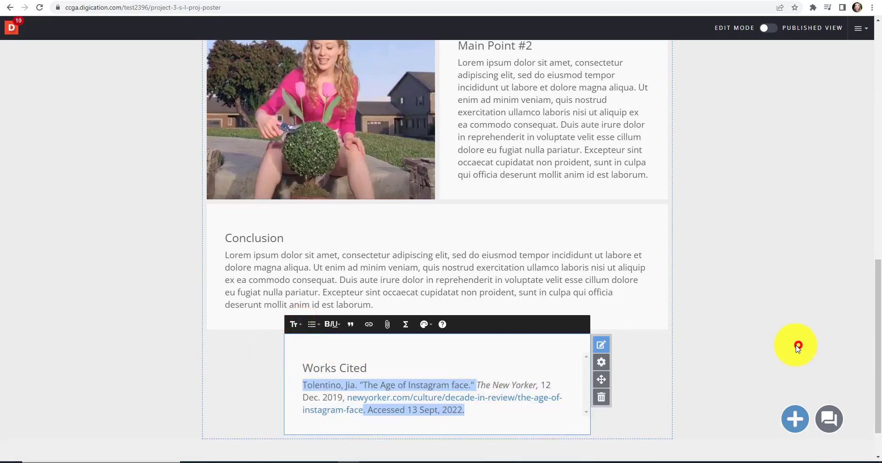
Widen the Works Cited text box on both sides to match the full-width Conclusion box above it.
{"action": "left_click", "coordinate": [798, 345]}
{"action": "left_click_drag", "start_coordinate": [282, 373], "coordinate": [214, 378]}
{"action": "left_click_drag", "start_coordinate": [591, 412], "coordinate": [669, 415]}
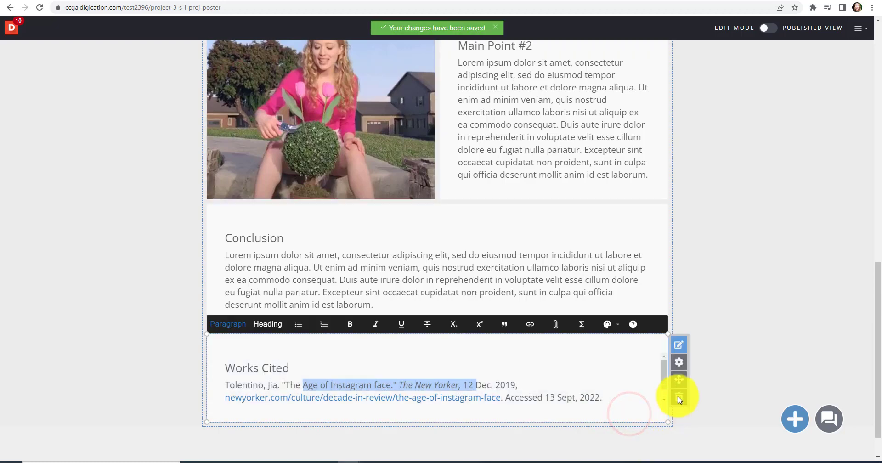
{"action": "left_click", "coordinate": [729, 320]}
Review the whole webtext page from the title through the Works Cited section.
{"action": "scroll", "coordinate": [730, 307], "scroll_direction": "up", "scroll_amount": 15}
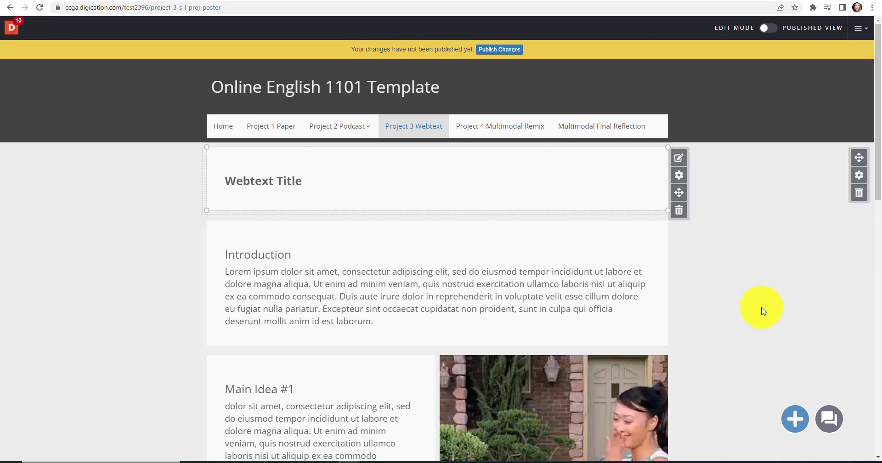
{"action": "scroll", "coordinate": [781, 308], "scroll_direction": "down", "scroll_amount": 5}
{"action": "scroll", "coordinate": [815, 315], "scroll_direction": "down", "scroll_amount": 8}
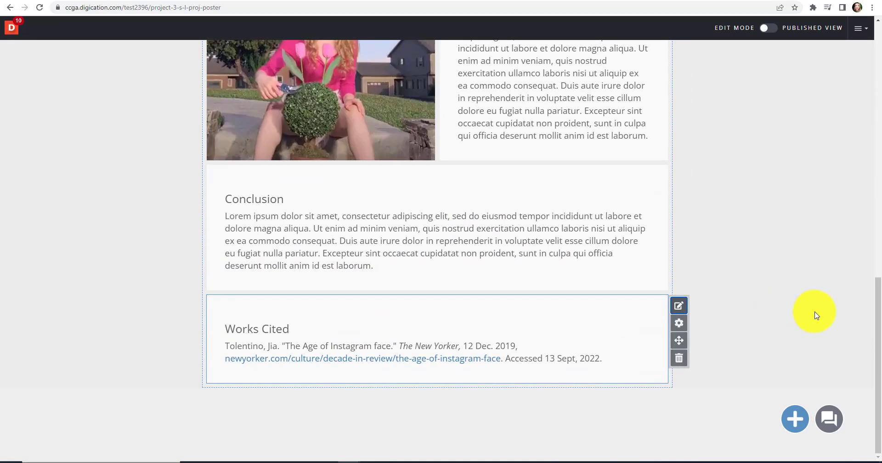
{"action": "scroll", "coordinate": [815, 314], "scroll_direction": "up", "scroll_amount": 10}
{"action": "scroll", "coordinate": [815, 314], "scroll_direction": "up", "scroll_amount": 3}
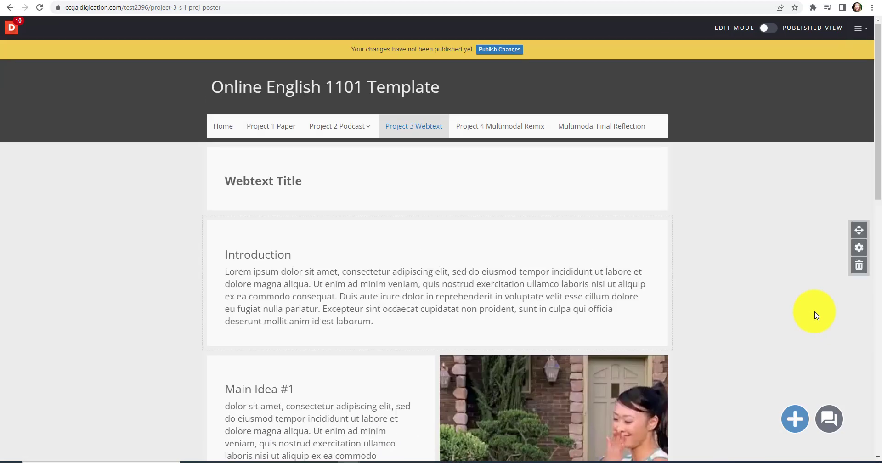
Set the Introduction text box's font family to Actor and its font color to black.
{"action": "mouse_move", "coordinate": [806, 310]}
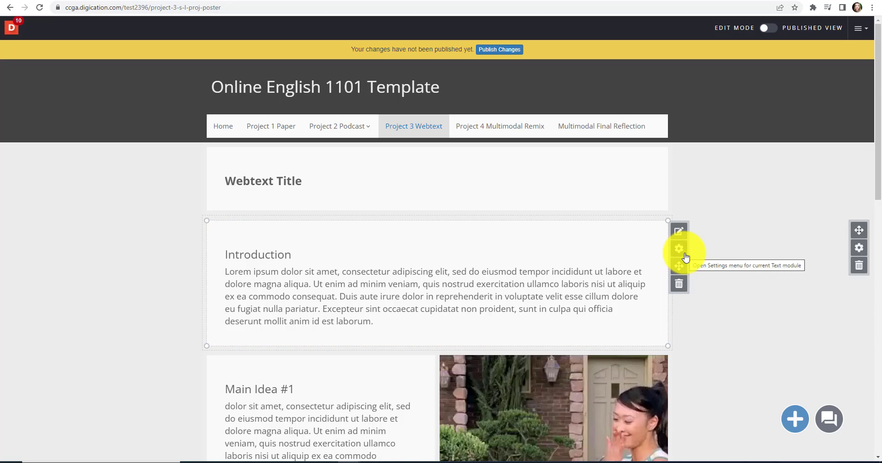
{"action": "left_click", "coordinate": [683, 253]}
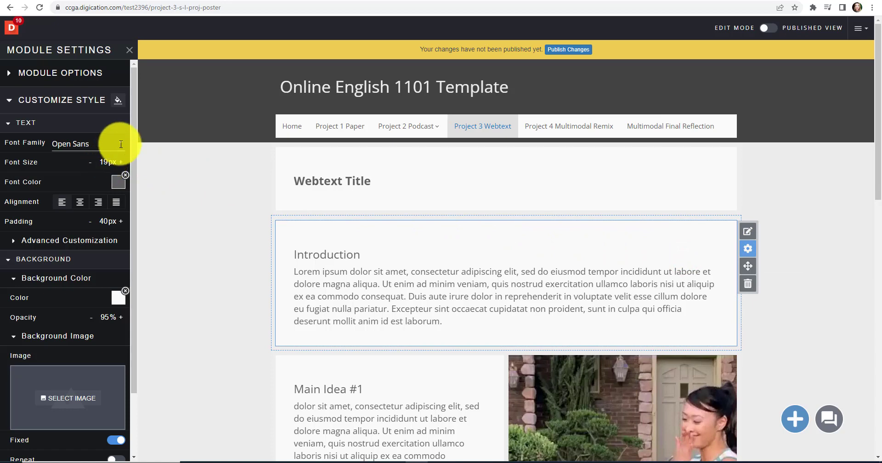
{"action": "left_click", "coordinate": [120, 146]}
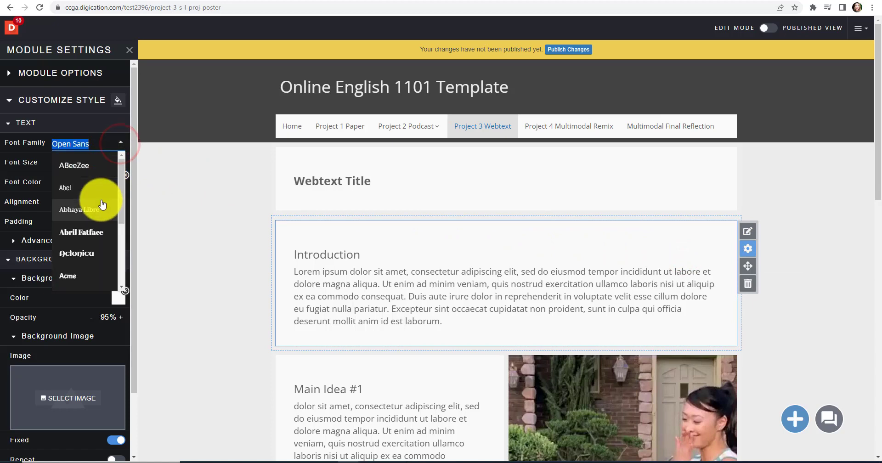
{"action": "scroll", "coordinate": [102, 202], "scroll_direction": "down", "scroll_amount": 2}
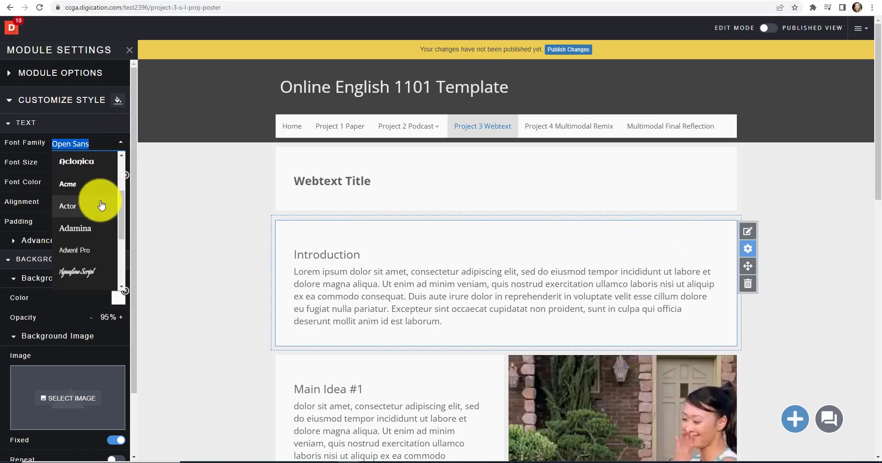
{"action": "left_click", "coordinate": [101, 205]}
{"action": "left_click", "coordinate": [118, 185]}
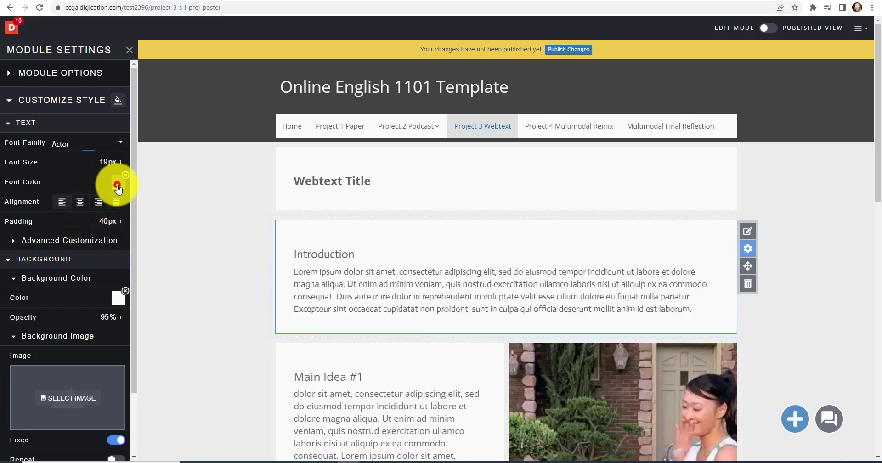
{"action": "left_click", "coordinate": [118, 292]}
{"action": "left_click", "coordinate": [120, 305]}
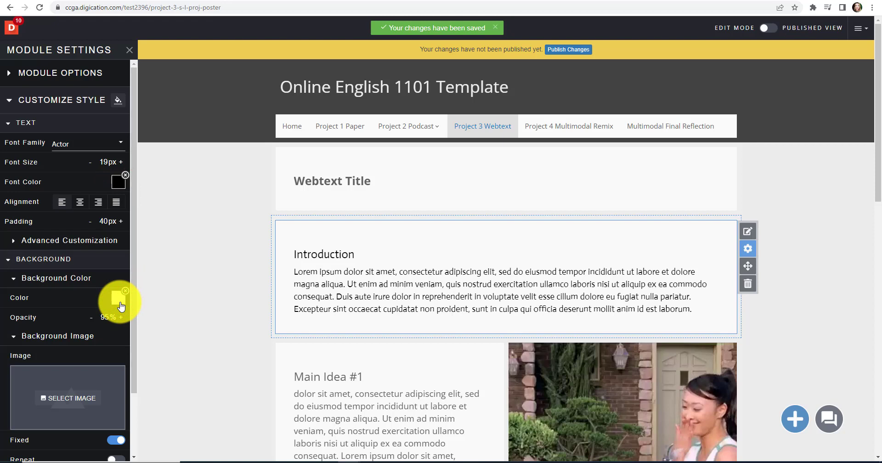
Change the Introduction text box's font family to Advent Pro.
{"action": "left_click", "coordinate": [122, 143]}
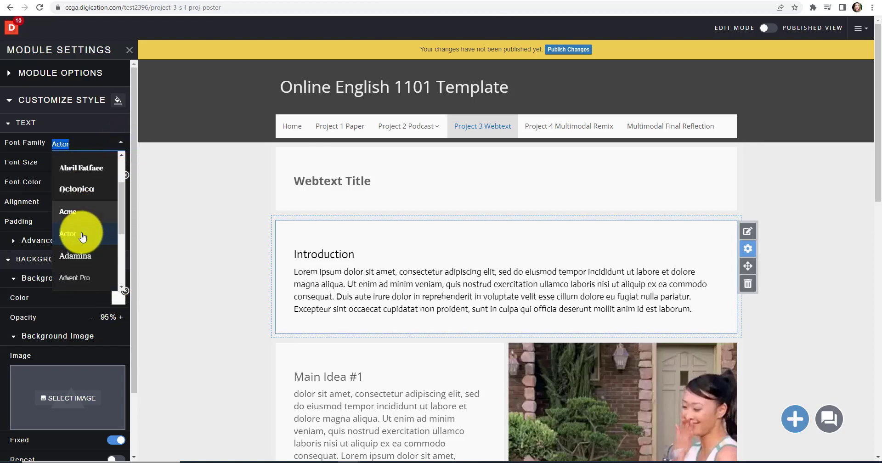
{"action": "scroll", "coordinate": [82, 236], "scroll_direction": "down", "scroll_amount": 2}
{"action": "left_click", "coordinate": [82, 237]}
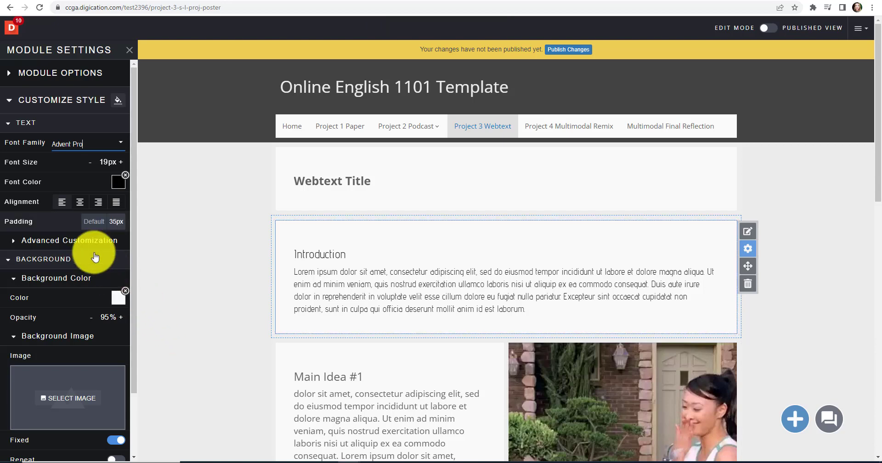
Reduce the Introduction text box's padding to 10 px.
{"action": "left_click", "coordinate": [66, 223]}
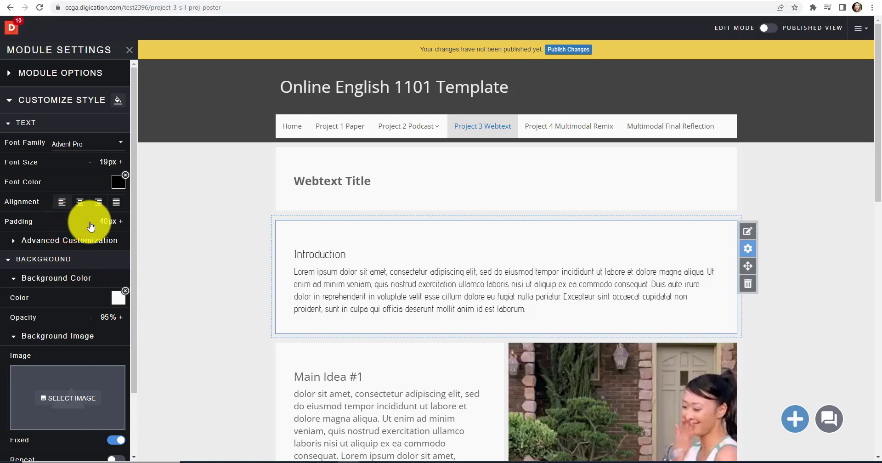
{"action": "left_click", "coordinate": [89, 222]}
{"action": "left_click", "coordinate": [89, 222]}
{"action": "left_click", "coordinate": [90, 222]}
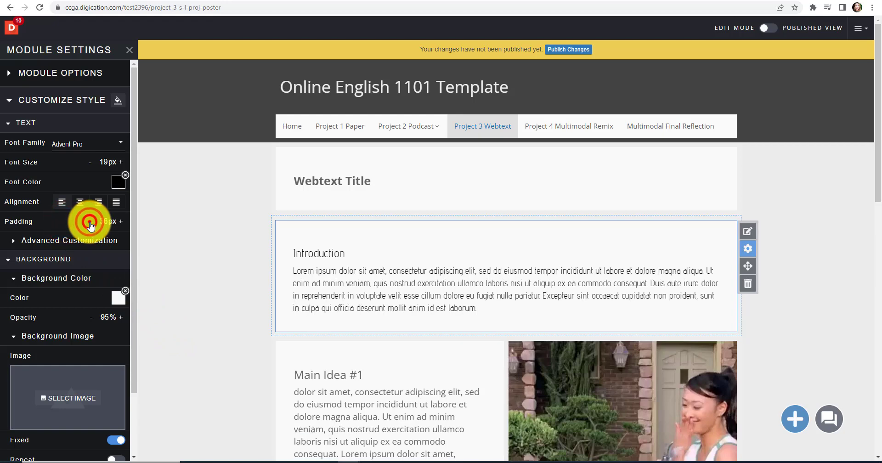
{"action": "left_click", "coordinate": [90, 222]}
{"action": "left_click", "coordinate": [89, 221]}
{"action": "left_click", "coordinate": [89, 221]}
{"action": "left_click", "coordinate": [89, 222]}
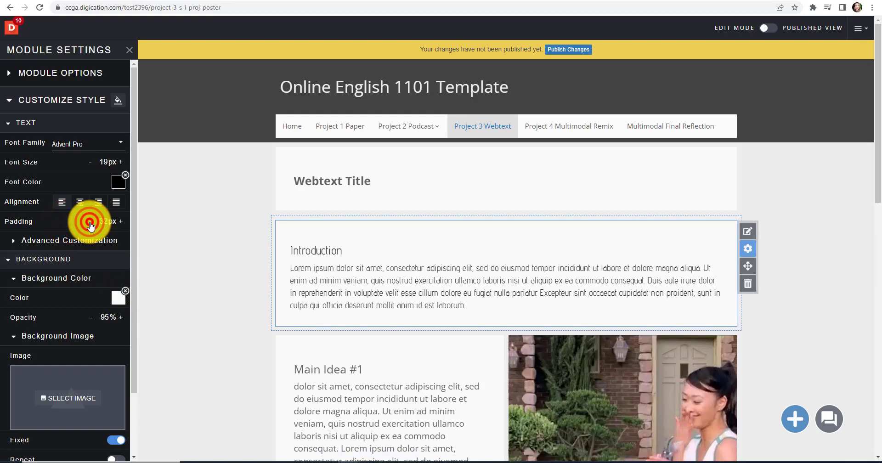
{"action": "left_click", "coordinate": [89, 222]}
{"action": "left_click", "coordinate": [89, 222]}
{"action": "left_click", "coordinate": [89, 222]}
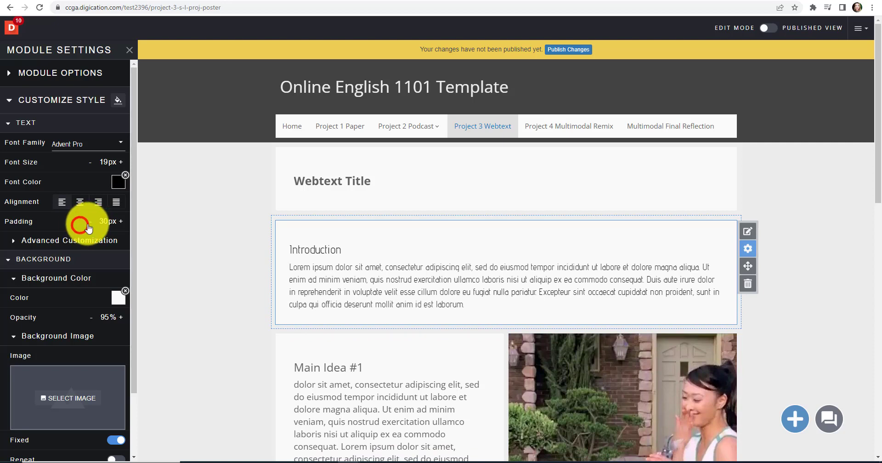
{"action": "left_click", "coordinate": [90, 222]}
{"action": "left_click", "coordinate": [90, 223]}
{"action": "left_click", "coordinate": [90, 222]}
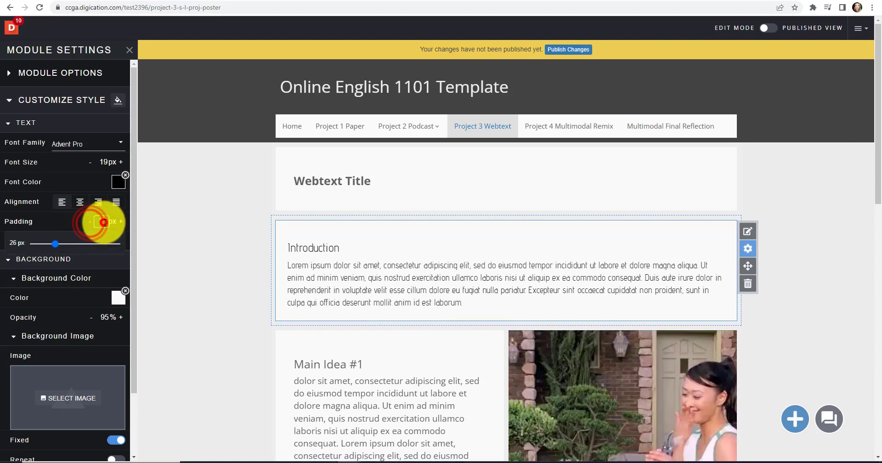
{"action": "left_click_drag", "start_coordinate": [56, 243], "coordinate": [44, 242]}
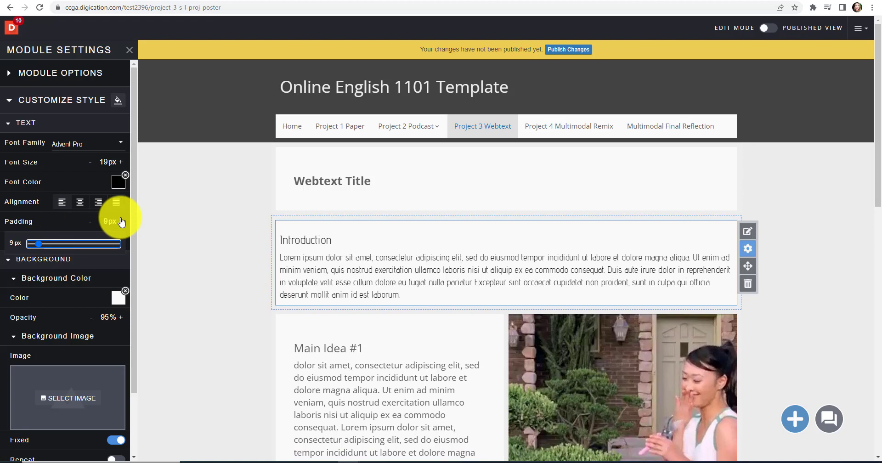
{"action": "left_click", "coordinate": [121, 222]}
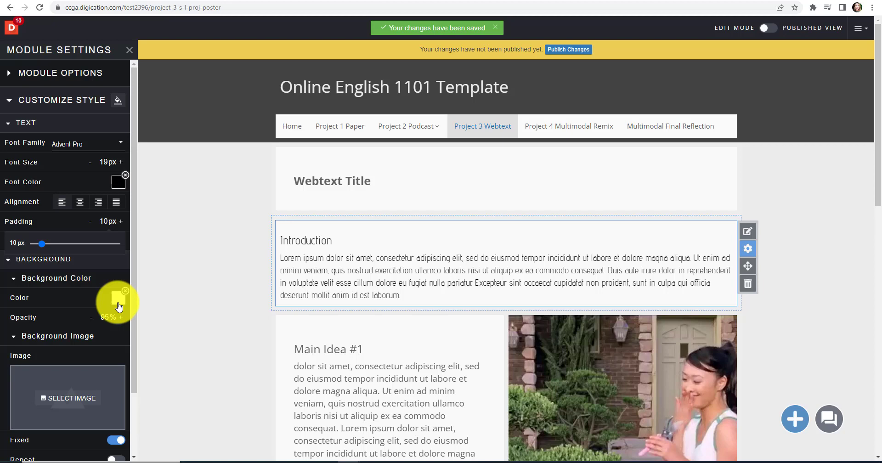
Apply all of the Introduction text box's style properties to every existing text module in the ePortfolio.
{"action": "scroll", "coordinate": [118, 307], "scroll_direction": "down", "scroll_amount": 2}
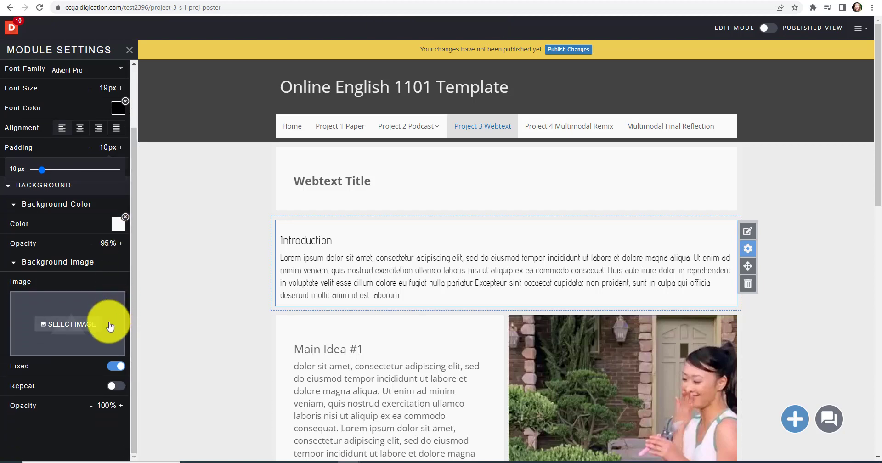
{"action": "scroll", "coordinate": [81, 387], "scroll_direction": "down", "scroll_amount": 1}
{"action": "scroll", "coordinate": [79, 390], "scroll_direction": "up", "scroll_amount": 3}
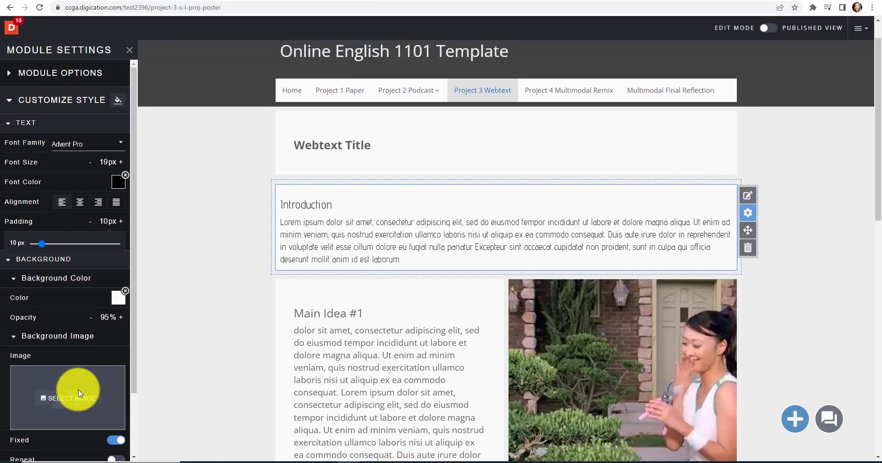
{"action": "left_click", "coordinate": [61, 213]}
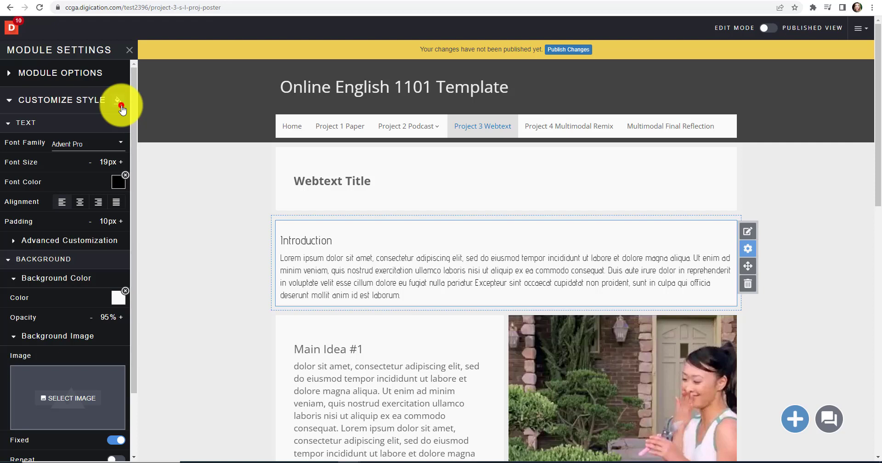
{"action": "left_click", "coordinate": [120, 107]}
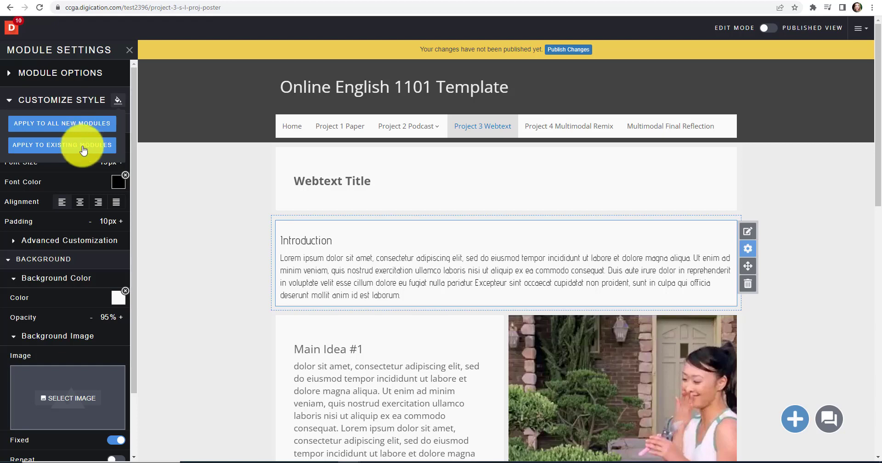
{"action": "left_click", "coordinate": [81, 151]}
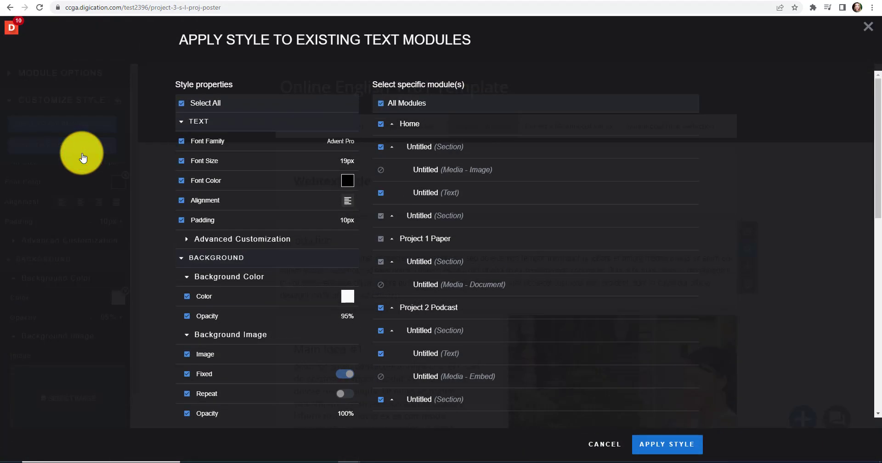
{"action": "left_click", "coordinate": [674, 453]}
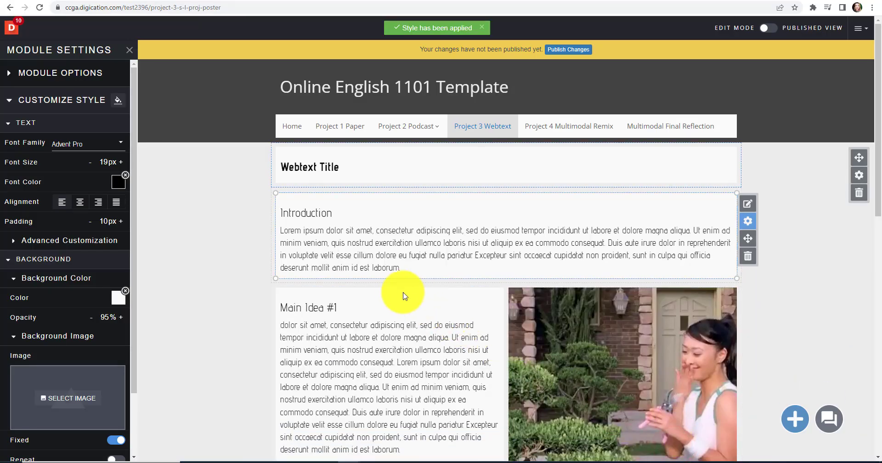
Shorten the image beside Main Idea #1 to match the height of its text box.
{"action": "scroll", "coordinate": [405, 295], "scroll_direction": "down", "scroll_amount": 10}
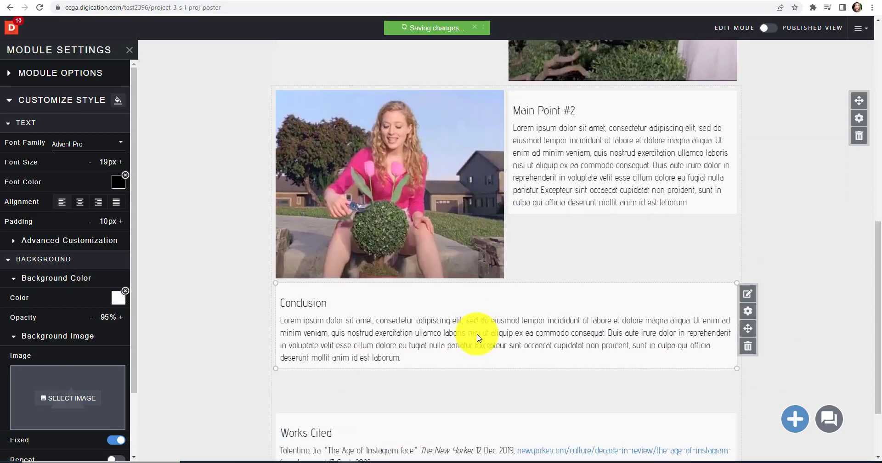
{"action": "scroll", "coordinate": [478, 338], "scroll_direction": "down", "scroll_amount": 2}
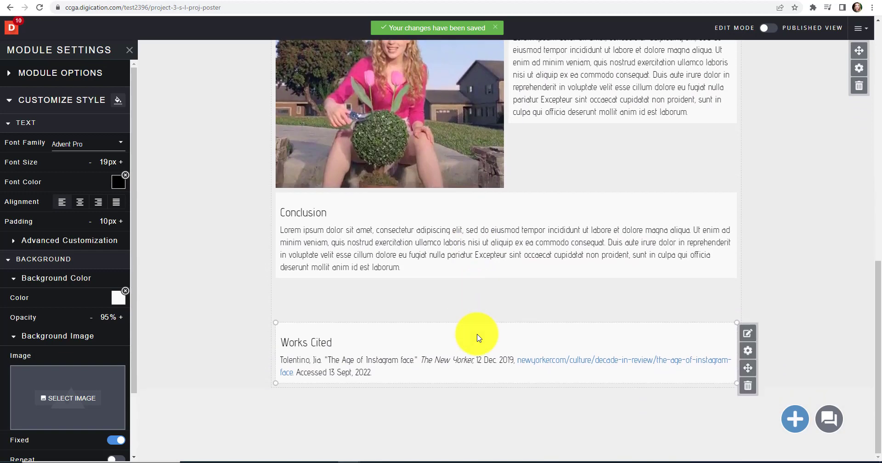
{"action": "scroll", "coordinate": [449, 330], "scroll_direction": "up", "scroll_amount": 5}
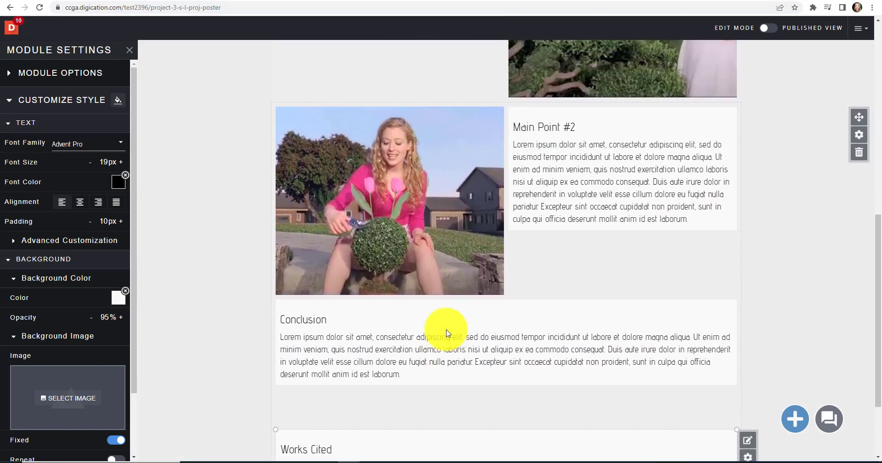
{"action": "scroll", "coordinate": [449, 331], "scroll_direction": "up", "scroll_amount": 2}
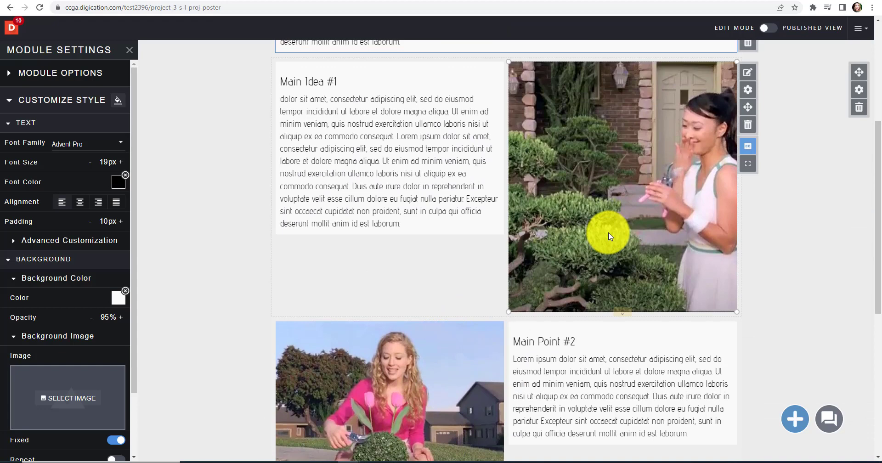
{"action": "left_click", "coordinate": [746, 70]}
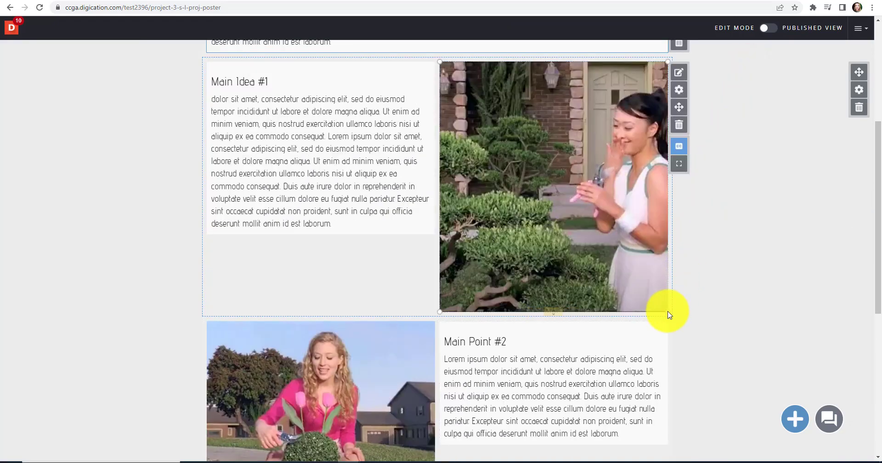
{"action": "left_click_drag", "start_coordinate": [667, 312], "coordinate": [664, 232]}
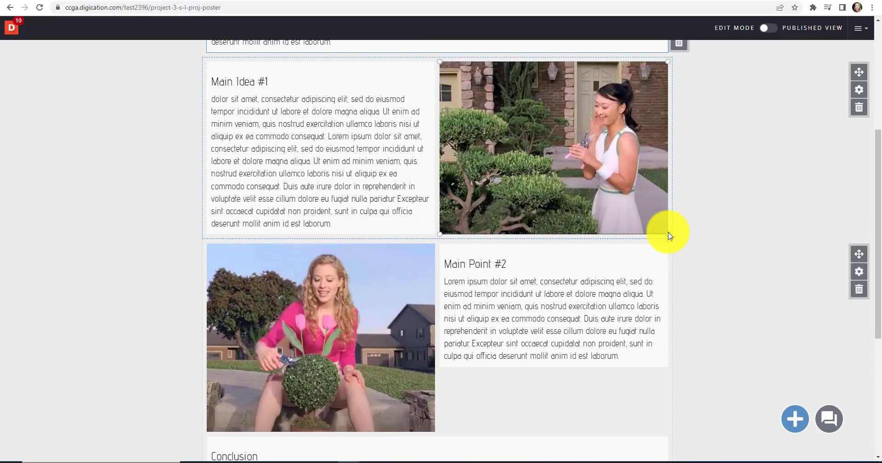
Enlarge the "Webtext Title" heading text to font size 45.
{"action": "scroll", "coordinate": [668, 236], "scroll_direction": "down", "scroll_amount": 2}
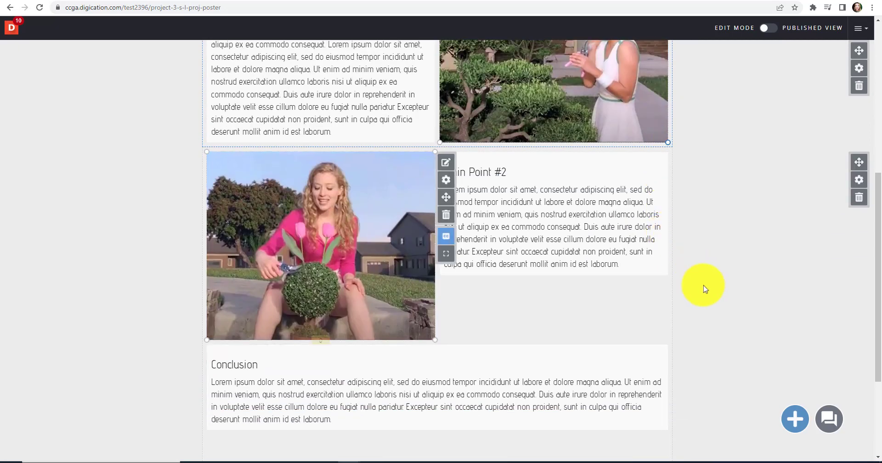
{"action": "scroll", "coordinate": [750, 358], "scroll_direction": "up", "scroll_amount": 7}
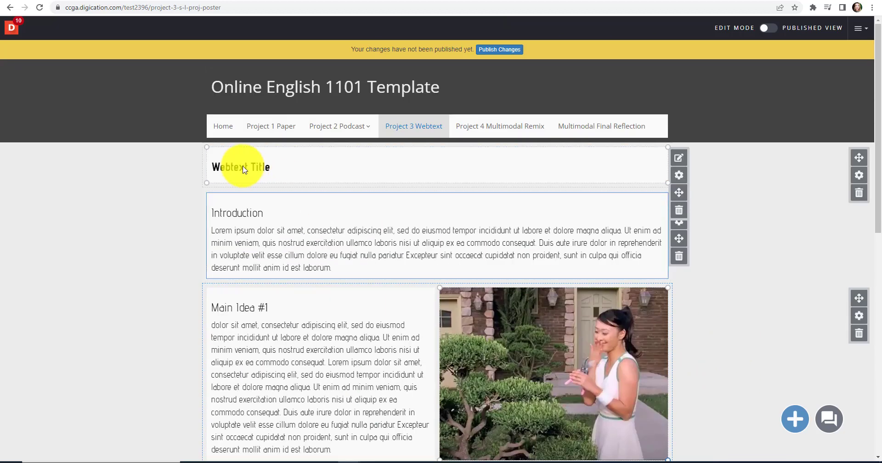
{"action": "left_click", "coordinate": [242, 167]}
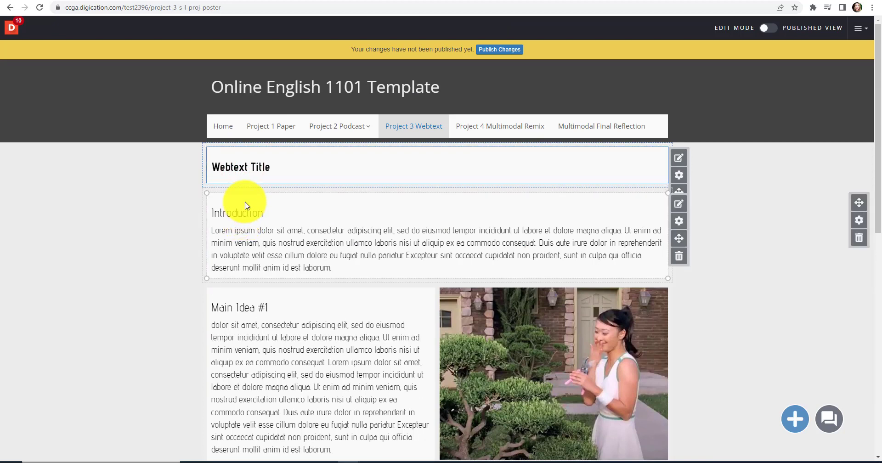
{"action": "left_click", "coordinate": [679, 160]}
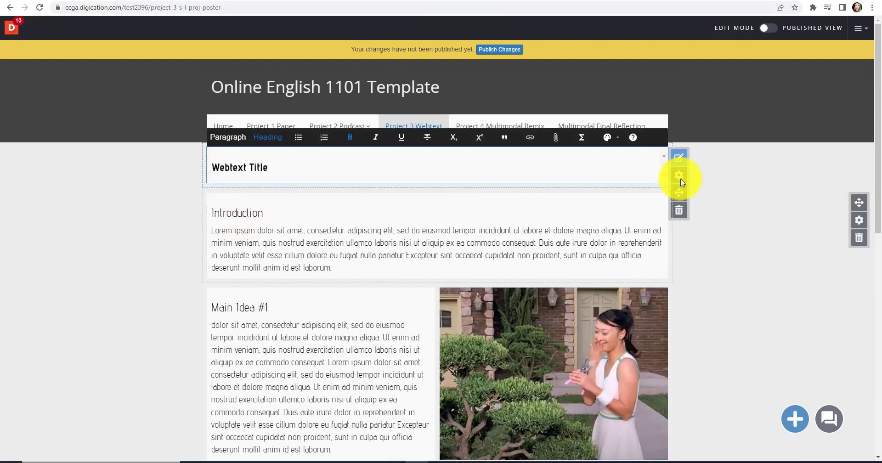
{"action": "left_click", "coordinate": [613, 140]}
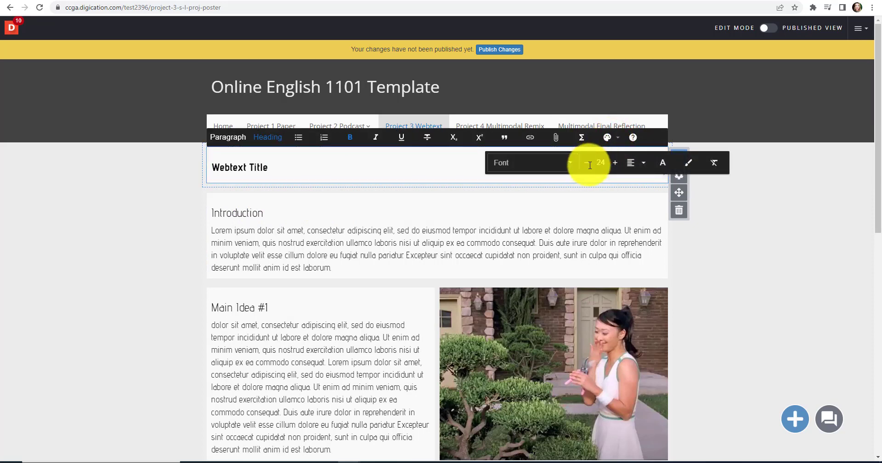
{"action": "left_click", "coordinate": [279, 168]}
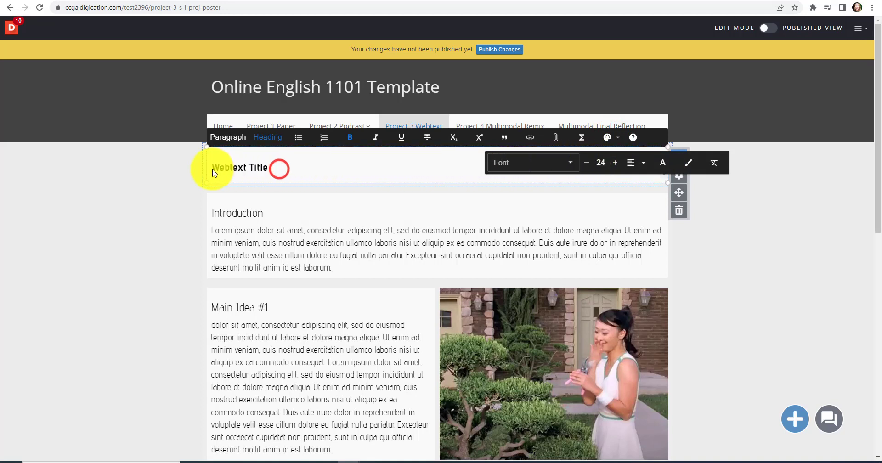
{"action": "left_click_drag", "start_coordinate": [214, 169], "coordinate": [281, 167]}
{"action": "left_click", "coordinate": [612, 138]}
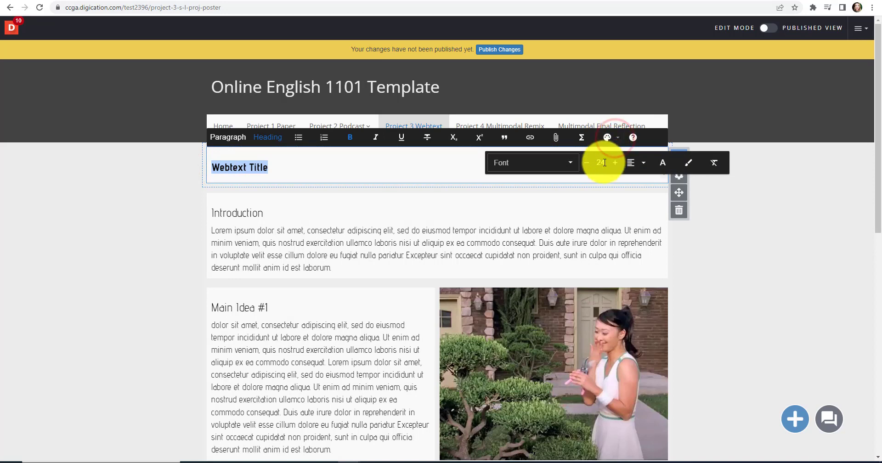
{"action": "double_click", "coordinate": [604, 163]}
{"action": "type", "text": "45"}
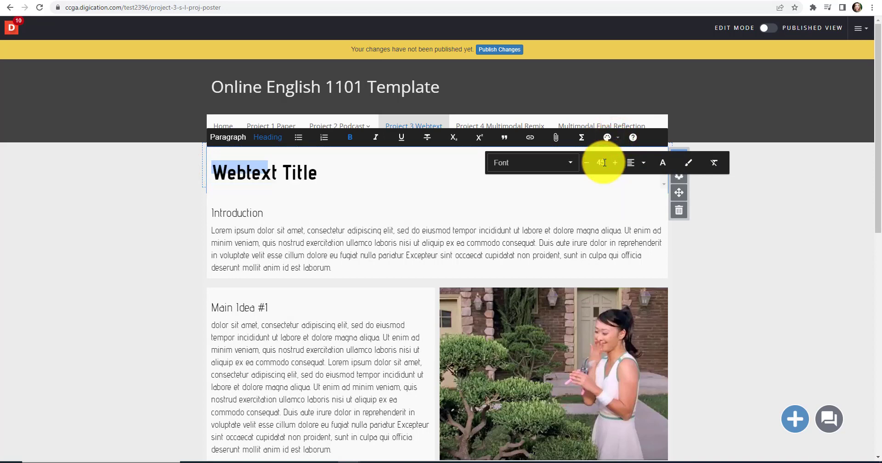
{"action": "left_click", "coordinate": [756, 236]}
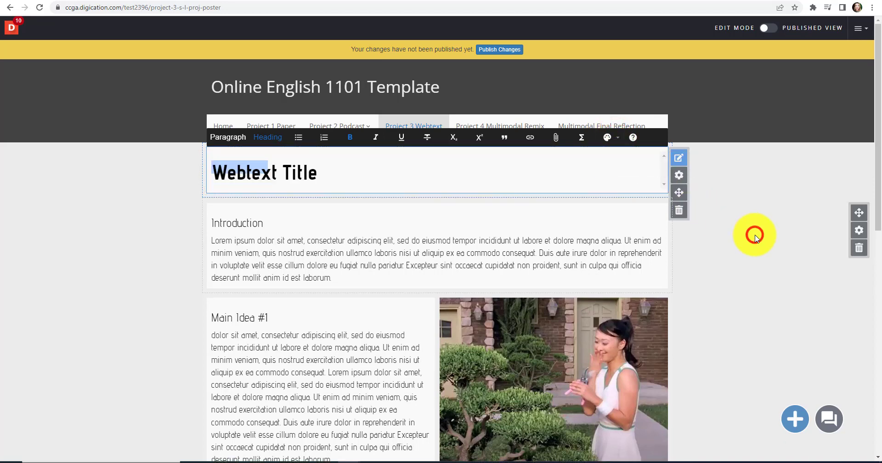
Publish the whole ePortfolio with all pages selected, including the draft pages such as Project 3 Webtext.
{"action": "scroll", "coordinate": [260, 395], "scroll_direction": "down", "scroll_amount": 4}
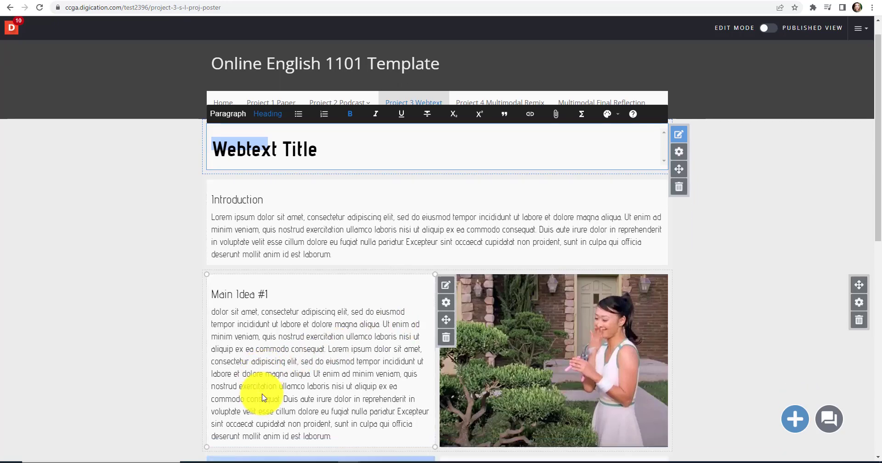
{"action": "scroll", "coordinate": [262, 397], "scroll_direction": "down", "scroll_amount": 6}
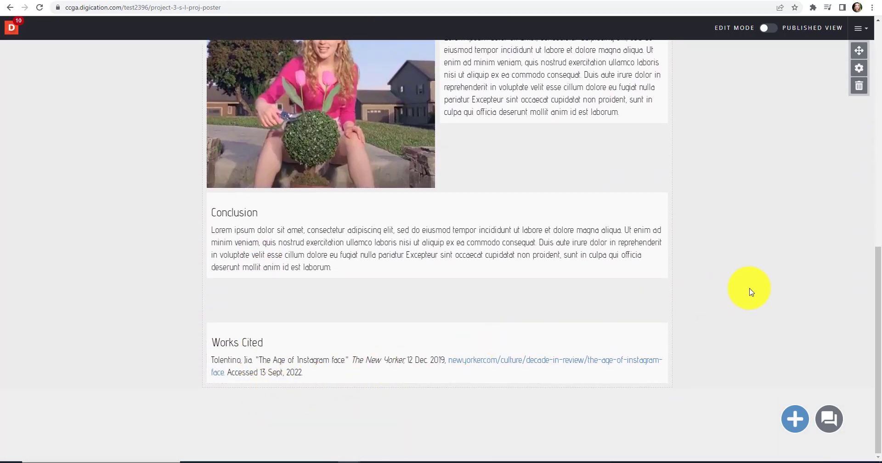
{"action": "scroll", "coordinate": [751, 292], "scroll_direction": "up", "scroll_amount": 8}
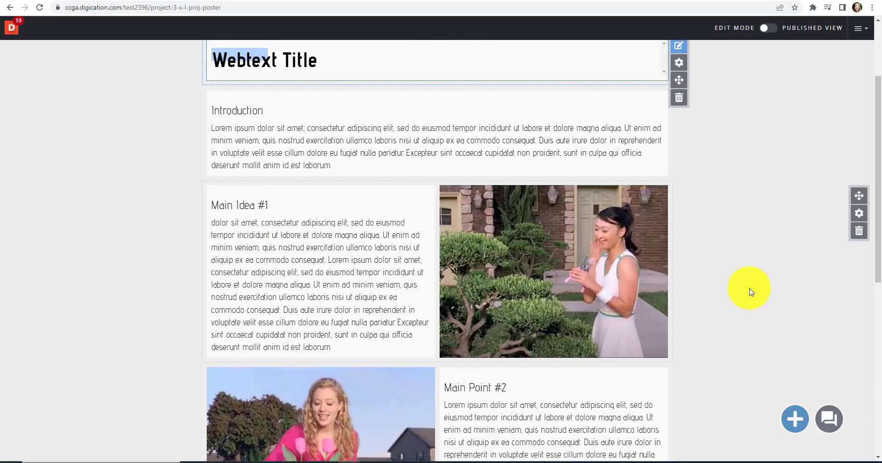
{"action": "scroll", "coordinate": [751, 292], "scroll_direction": "down", "scroll_amount": 7}
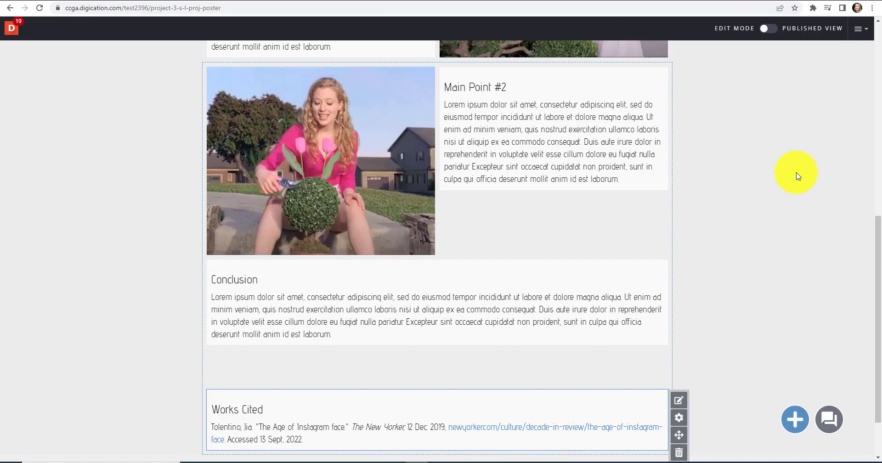
{"action": "left_click", "coordinate": [861, 38]}
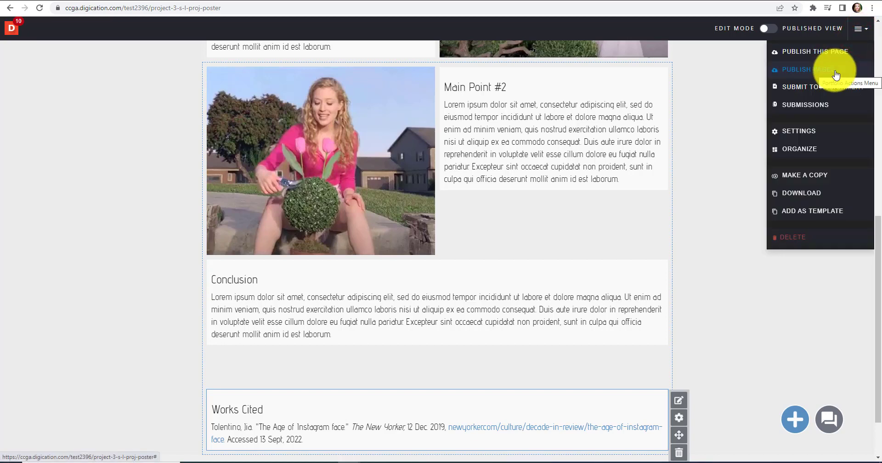
{"action": "left_click", "coordinate": [835, 70]}
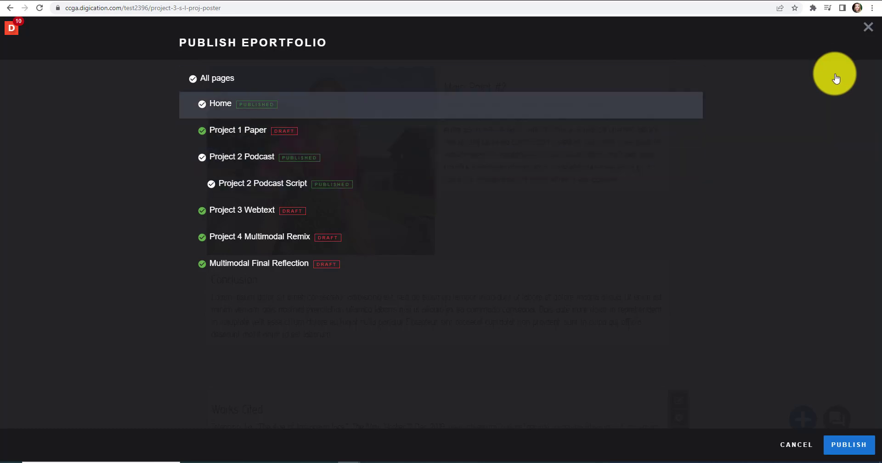
{"action": "left_click", "coordinate": [845, 448]}
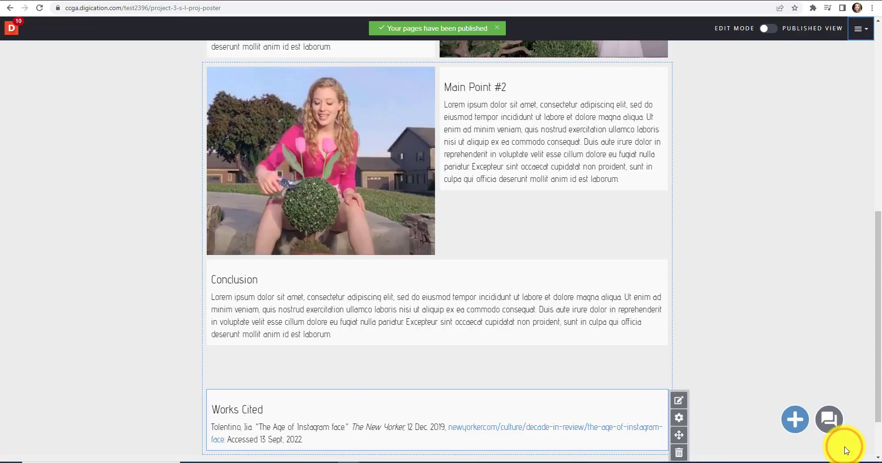